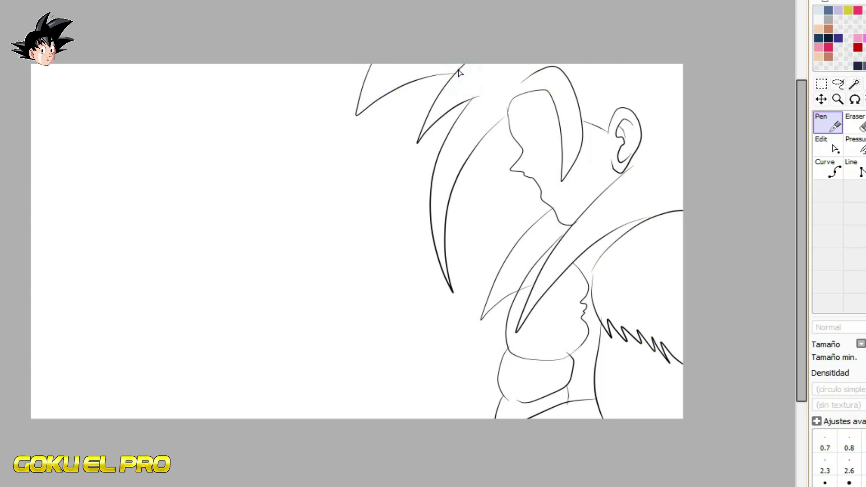
Step: Draw the profile character's forehead line, furrowed brow, eye, nostril and open mouth with the Pen tool
{"action": "scroll", "coordinate": [459, 72], "scroll_direction": "up", "scroll_amount": 5}
{"action": "mouse_move", "coordinate": [293, 219]}
{"action": "left_mouse_down"}
{"action": "mouse_move", "coordinate": [301, 260]}
{"action": "mouse_move", "coordinate": [319, 286]}
{"action": "left_mouse_up"}
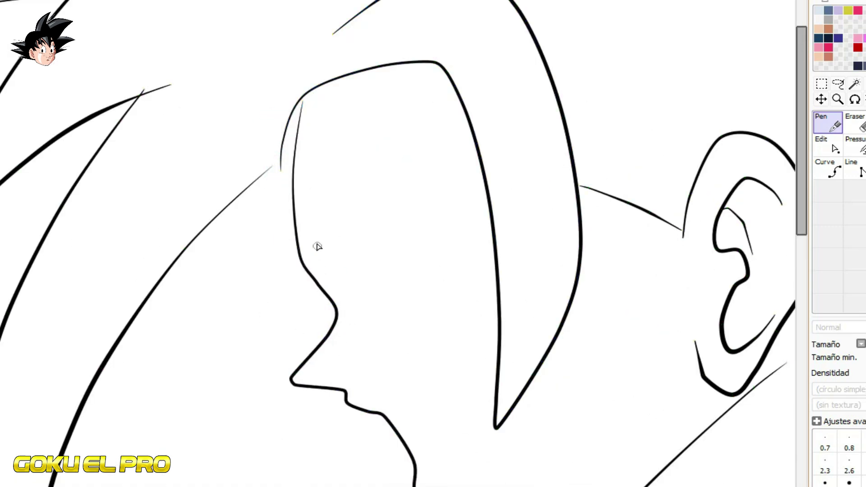
{"action": "left_click_drag", "start_coordinate": [304, 223], "coordinate": [454, 120]}
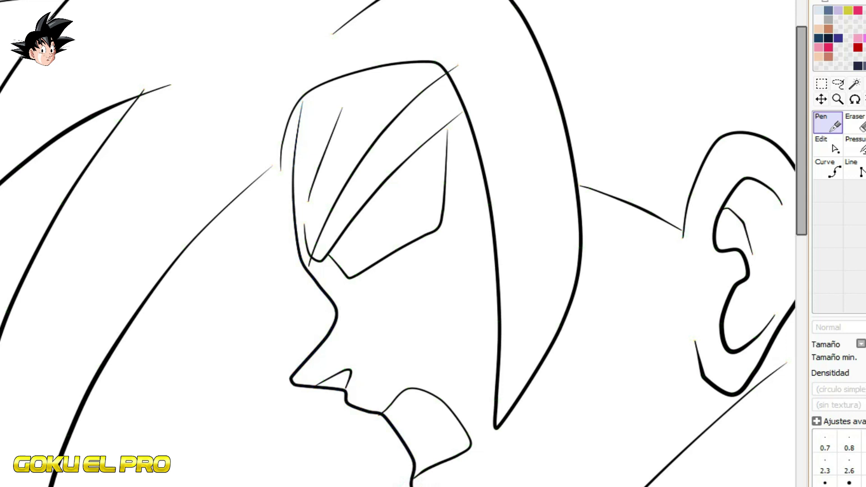
Step: Reshape the profile's eyebrow and eye strokes with the Edit tool, bending the brow ends to meet the hair lock
{"action": "left_click", "coordinate": [827, 145]}
{"action": "left_click", "coordinate": [437, 463]}
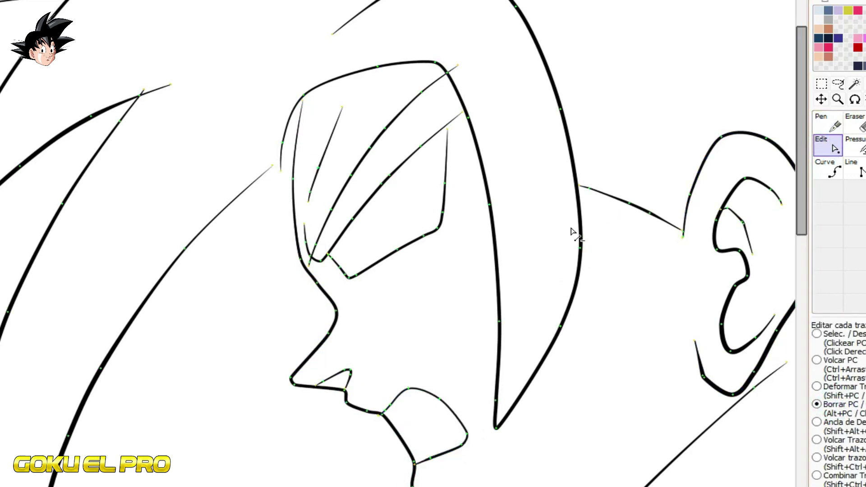
{"action": "scroll", "coordinate": [571, 228], "scroll_direction": "down", "scroll_amount": 5}
{"action": "scroll", "coordinate": [352, 204], "scroll_direction": "up", "scroll_amount": 6}
{"action": "left_click_drag", "start_coordinate": [511, 145], "coordinate": [469, 179]}
{"action": "left_click_drag", "start_coordinate": [474, 309], "coordinate": [461, 317]}
{"action": "left_click_drag", "start_coordinate": [361, 374], "coordinate": [366, 388]}
{"action": "left_click_drag", "start_coordinate": [450, 328], "coordinate": [463, 326]}
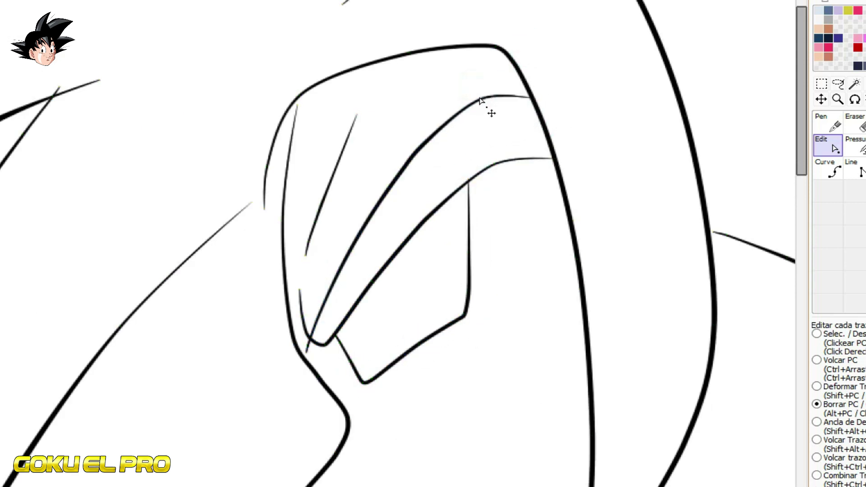
{"action": "scroll", "coordinate": [417, 340], "scroll_direction": "down", "scroll_amount": 3}
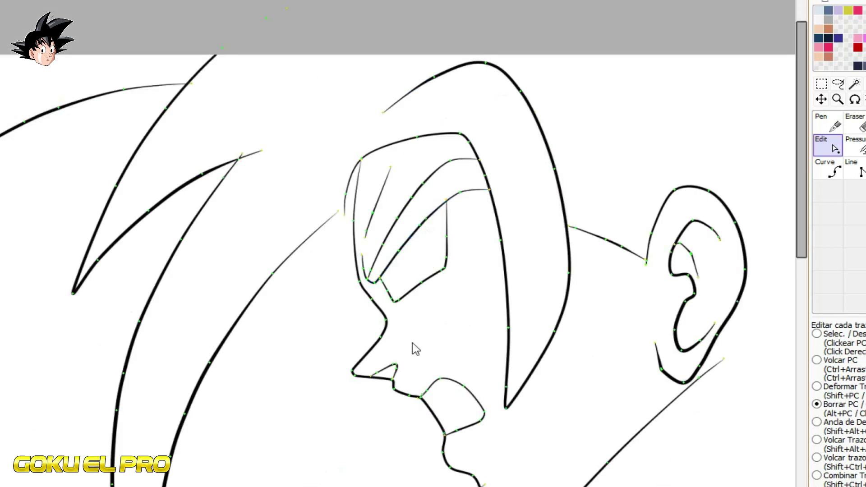
Step: Clean up the profile's nose bridge and reshape the chin and jaw so they curve into the neck line
{"action": "scroll", "coordinate": [336, 280], "scroll_direction": "up", "scroll_amount": 3}
{"action": "left_click", "coordinate": [330, 329]}
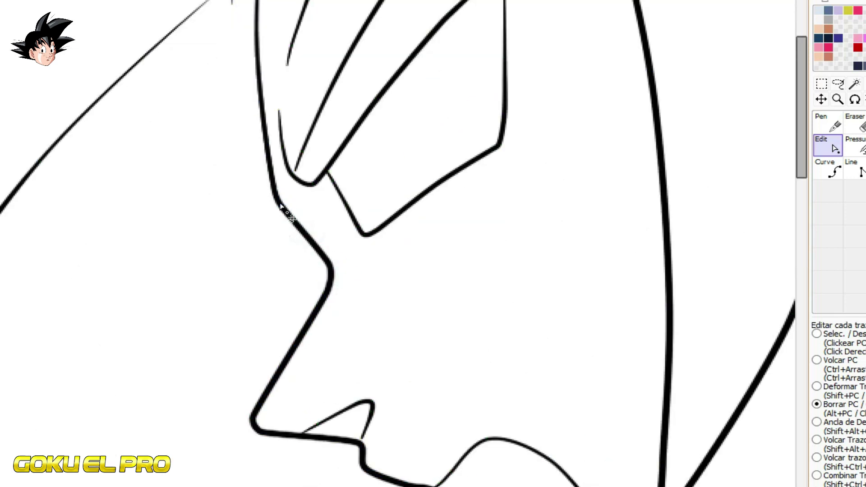
{"action": "scroll", "coordinate": [264, 173], "scroll_direction": "down", "scroll_amount": 2}
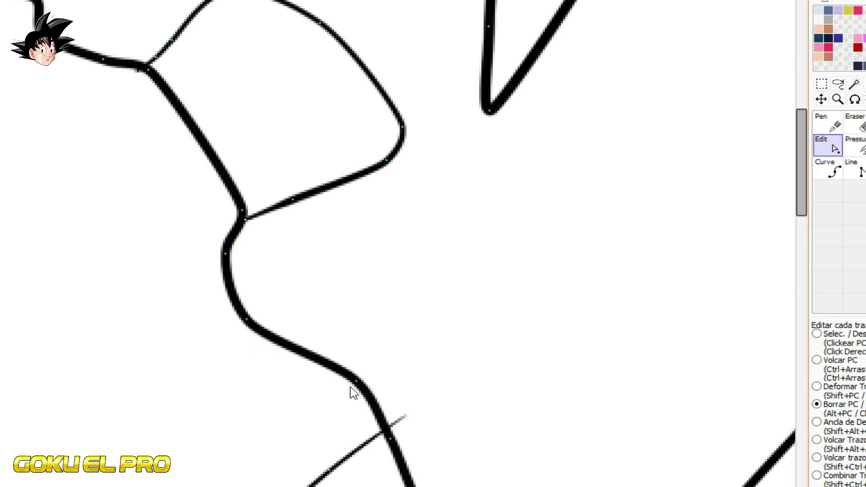
{"action": "scroll", "coordinate": [369, 397], "scroll_direction": "down", "scroll_amount": 2}
{"action": "scroll", "coordinate": [379, 399], "scroll_direction": "up", "scroll_amount": 2}
{"action": "left_click_drag", "start_coordinate": [392, 442], "coordinate": [379, 424]}
{"action": "left_click_drag", "start_coordinate": [459, 461], "coordinate": [455, 437]}
{"action": "left_click_drag", "start_coordinate": [497, 437], "coordinate": [577, 345]}
{"action": "scroll", "coordinate": [503, 284], "scroll_direction": "down", "scroll_amount": 4}
{"action": "scroll", "coordinate": [416, 155], "scroll_direction": "down", "scroll_amount": 1}
{"action": "scroll", "coordinate": [522, 198], "scroll_direction": "up", "scroll_amount": 2}
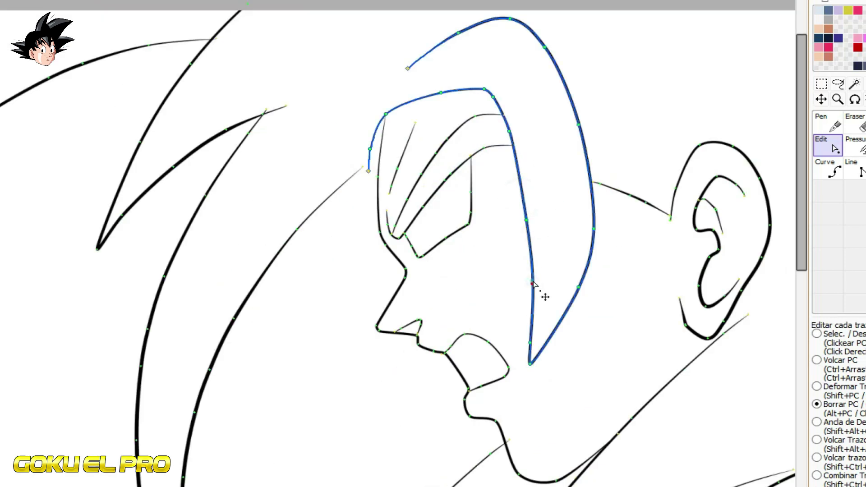
Step: Straighten the profile's forehead line and attach its upper end to the hairline
{"action": "scroll", "coordinate": [573, 253], "scroll_direction": "up", "scroll_amount": 3}
{"action": "scroll", "coordinate": [468, 159], "scroll_direction": "down", "scroll_amount": 3}
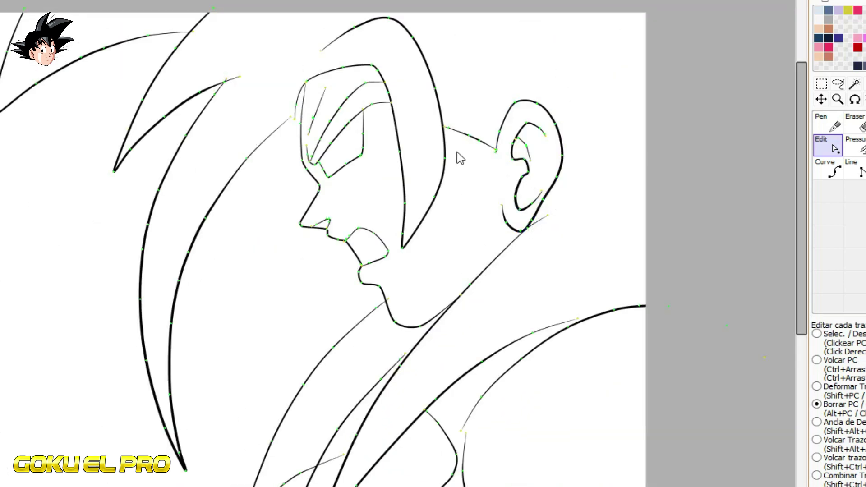
{"action": "scroll", "coordinate": [316, 84], "scroll_direction": "up", "scroll_amount": 3}
{"action": "left_click_drag", "start_coordinate": [302, 16], "coordinate": [321, 2]}
{"action": "mouse_move", "coordinate": [282, 164]}
{"action": "left_mouse_down"}
{"action": "mouse_move", "coordinate": [305, 104]}
{"action": "mouse_move", "coordinate": [280, 280]}
{"action": "left_mouse_up"}
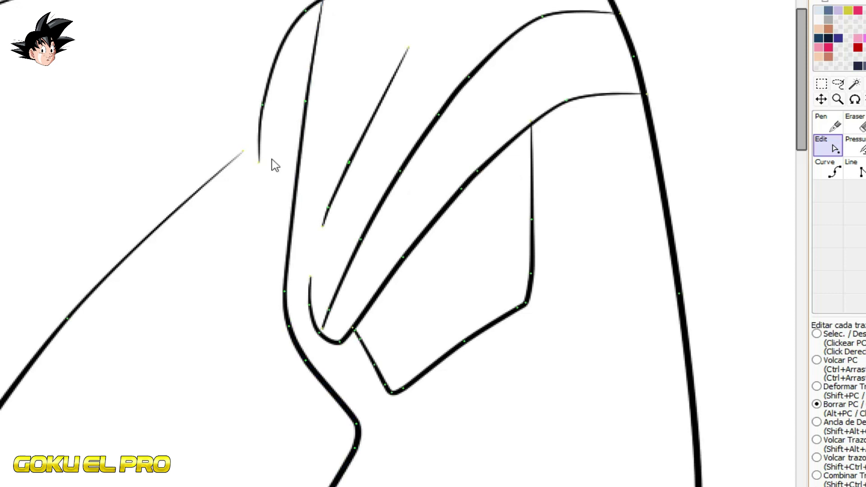
Step: Raise the profile's chin corner and the lower curve of the jaw by moving their stroke points
{"action": "scroll", "coordinate": [275, 166], "scroll_direction": "down", "scroll_amount": 3}
{"action": "scroll", "coordinate": [294, 272], "scroll_direction": "up", "scroll_amount": 3}
{"action": "left_click_drag", "start_coordinate": [365, 326], "coordinate": [371, 306]}
{"action": "left_click_drag", "start_coordinate": [427, 469], "coordinate": [418, 429]}
{"action": "left_click_drag", "start_coordinate": [525, 484], "coordinate": [544, 445]}
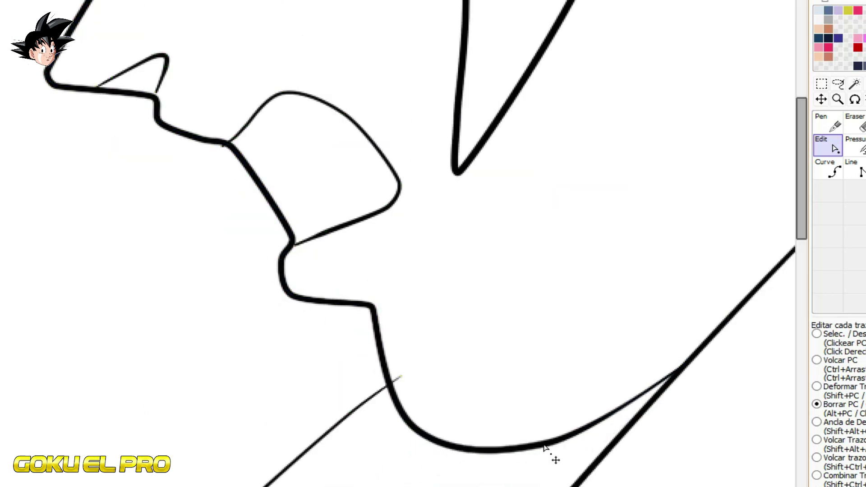
{"action": "scroll", "coordinate": [425, 177], "scroll_direction": "down", "scroll_amount": 4}
Step: Move the stray stroke points on the profile character's outlines so that loose ends meet the neighbouring lines
{"action": "scroll", "coordinate": [569, 252], "scroll_direction": "up", "scroll_amount": 5}
{"action": "left_click_drag", "start_coordinate": [572, 282], "coordinate": [419, 297]}
{"action": "scroll", "coordinate": [418, 297], "scroll_direction": "down", "scroll_amount": 5}
{"action": "scroll", "coordinate": [347, 350], "scroll_direction": "up", "scroll_amount": 5}
{"action": "left_click_drag", "start_coordinate": [327, 242], "coordinate": [298, 277]}
{"action": "scroll", "coordinate": [321, 244], "scroll_direction": "down", "scroll_amount": 3}
{"action": "left_click_drag", "start_coordinate": [290, 484], "coordinate": [283, 364]}
{"action": "scroll", "coordinate": [722, 474], "scroll_direction": "up", "scroll_amount": 3}
{"action": "left_click_drag", "start_coordinate": [499, 384], "coordinate": [499, 323]}
Step: Connect the loose upper end of the profile character's wristband outline to the adjoining forearm curve
{"action": "scroll", "coordinate": [447, 271], "scroll_direction": "down", "scroll_amount": 4}
{"action": "scroll", "coordinate": [447, 79], "scroll_direction": "up", "scroll_amount": 4}
{"action": "left_click_drag", "start_coordinate": [471, 67], "coordinate": [540, 118]}
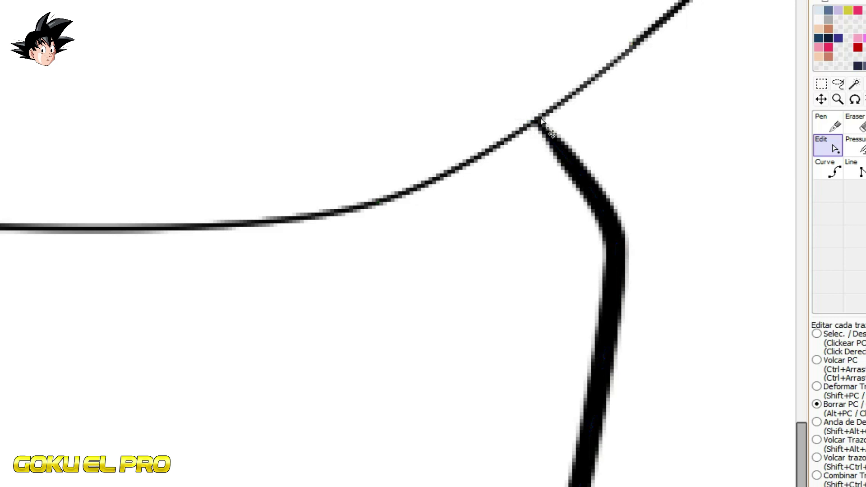
{"action": "scroll", "coordinate": [321, 312], "scroll_direction": "down", "scroll_amount": 5}
{"action": "scroll", "coordinate": [438, 155], "scroll_direction": "up", "scroll_amount": 4}
{"action": "left_click_drag", "start_coordinate": [478, 174], "coordinate": [477, 246]}
{"action": "scroll", "coordinate": [333, 130], "scroll_direction": "down", "scroll_amount": 4}
{"action": "scroll", "coordinate": [379, 198], "scroll_direction": "down", "scroll_amount": 4}
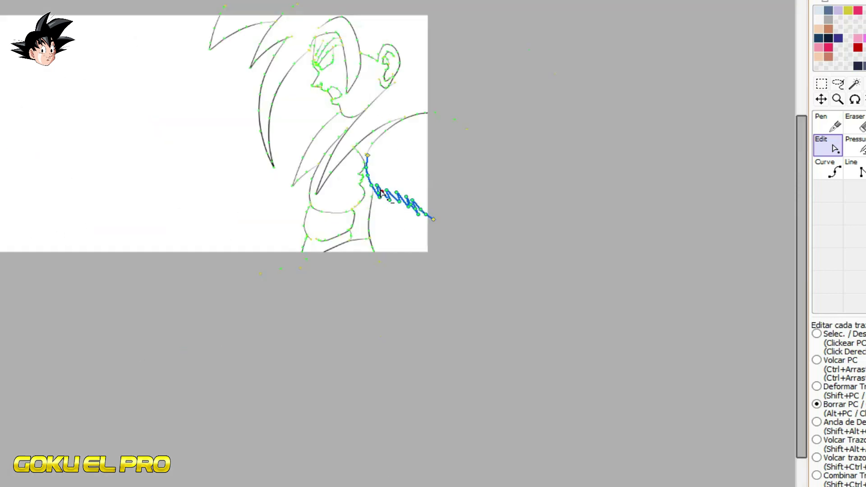
Step: Attach the ends of the hair locks over the chest to adjoining lines and refine the outer hair spikes
{"action": "scroll", "coordinate": [291, 183], "scroll_direction": "up", "scroll_amount": 5}
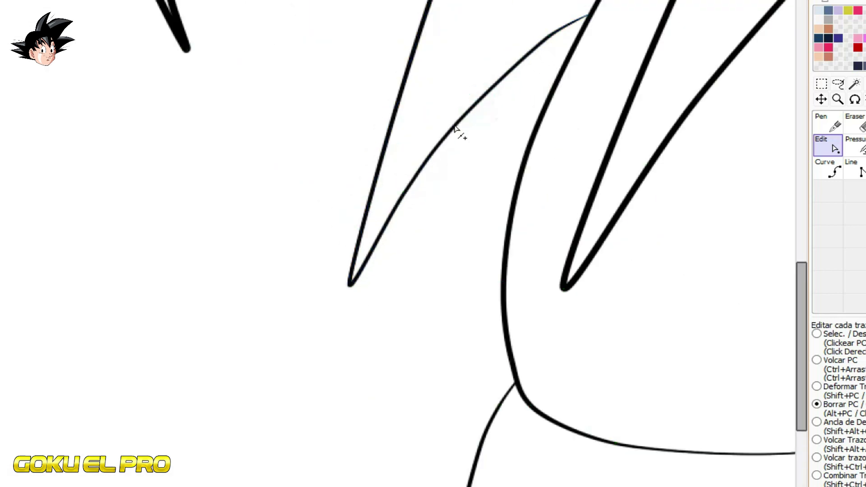
{"action": "scroll", "coordinate": [454, 128], "scroll_direction": "down", "scroll_amount": 4}
{"action": "scroll", "coordinate": [551, 203], "scroll_direction": "up", "scroll_amount": 4}
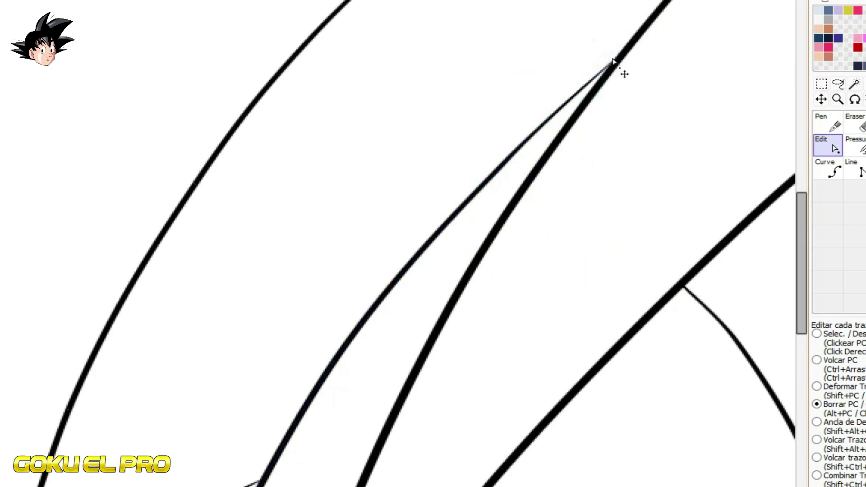
{"action": "scroll", "coordinate": [566, 99], "scroll_direction": "down", "scroll_amount": 4}
{"action": "scroll", "coordinate": [552, 173], "scroll_direction": "down", "scroll_amount": 5}
{"action": "scroll", "coordinate": [552, 173], "scroll_direction": "up", "scroll_amount": 2}
{"action": "scroll", "coordinate": [452, 68], "scroll_direction": "up", "scroll_amount": 2}
{"action": "scroll", "coordinate": [392, 39], "scroll_direction": "down", "scroll_amount": 2}
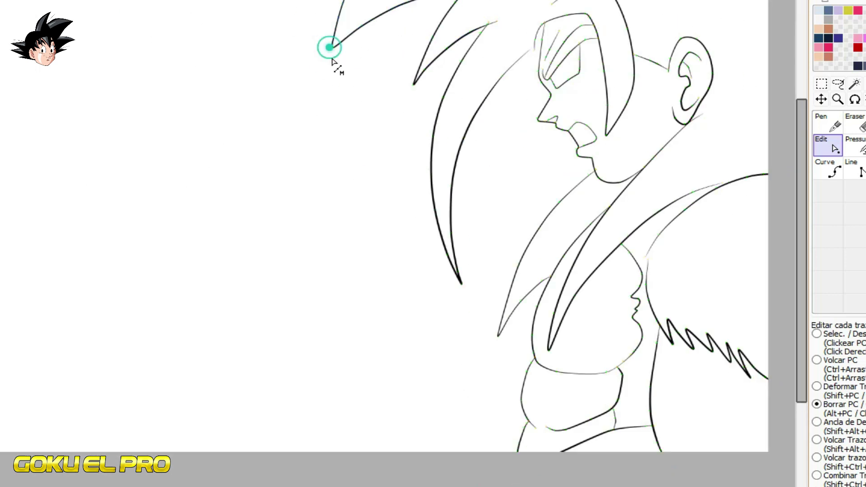
{"action": "scroll", "coordinate": [382, 178], "scroll_direction": "down", "scroll_amount": 1}
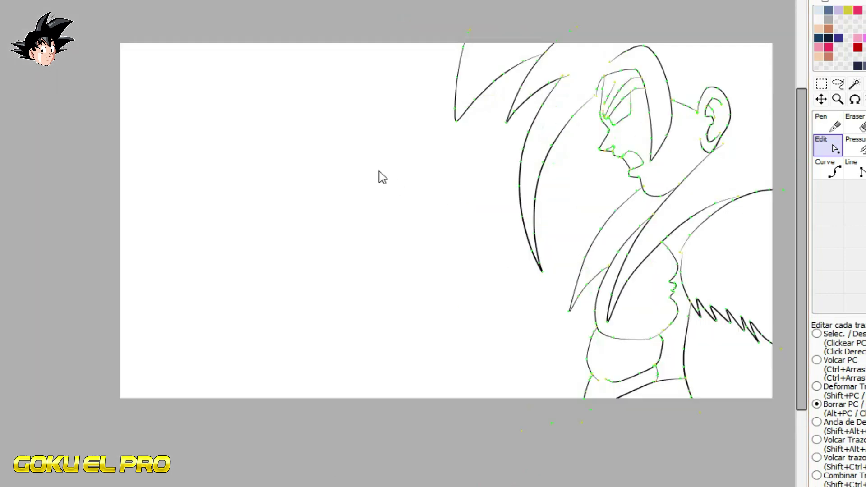
Step: Extend the inner line of the profile's long front hair lock with a rounded bend that reaches the forehead
{"action": "left_click", "coordinate": [828, 122]}
{"action": "scroll", "coordinate": [609, 104], "scroll_direction": "up", "scroll_amount": 5}
{"action": "left_click_drag", "start_coordinate": [451, 69], "coordinate": [485, 162]}
{"action": "mouse_move", "coordinate": [329, 185]}
{"action": "left_mouse_down"}
{"action": "mouse_move", "coordinate": [394, 153]}
{"action": "mouse_move", "coordinate": [350, 163]}
{"action": "left_mouse_up"}
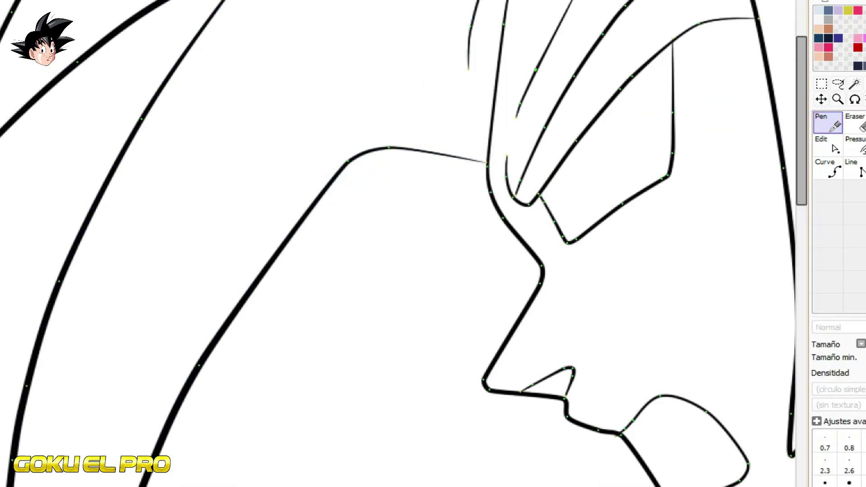
{"action": "left_click", "coordinate": [828, 145]}
{"action": "scroll", "coordinate": [375, 113], "scroll_direction": "down", "scroll_amount": 2}
{"action": "scroll", "coordinate": [296, 2], "scroll_direction": "up", "scroll_amount": 2}
{"action": "scroll", "coordinate": [140, 2], "scroll_direction": "down", "scroll_amount": 2}
{"action": "scroll", "coordinate": [371, 28], "scroll_direction": "up", "scroll_amount": 2}
{"action": "scroll", "coordinate": [381, 8], "scroll_direction": "down", "scroll_amount": 2}
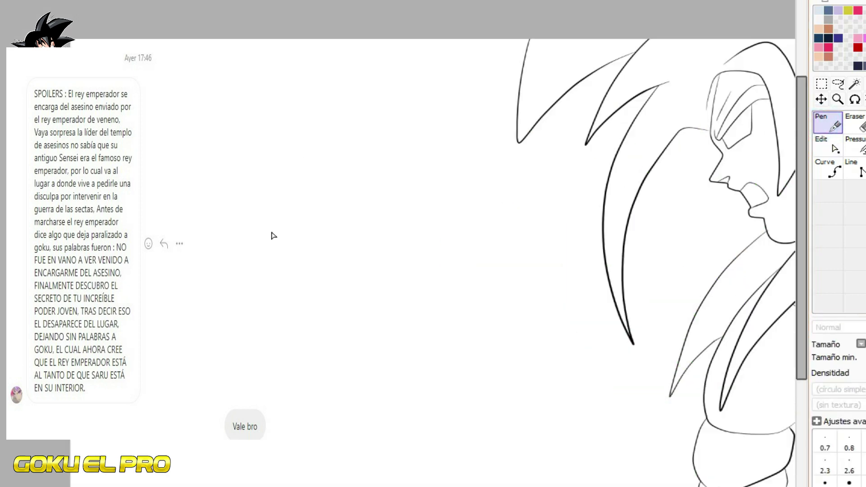
Step: Draw the second character's face mask, collar folds, shoulders and vest lines beside the profile figure
{"action": "key", "text": "ctrl+z"}
{"action": "key", "text": "ctrl+z"}
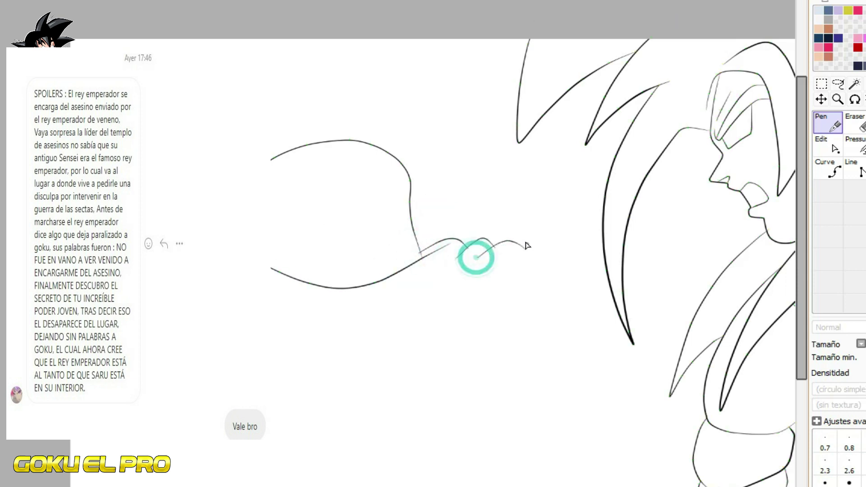
{"action": "left_click_drag", "start_coordinate": [494, 264], "coordinate": [555, 265]}
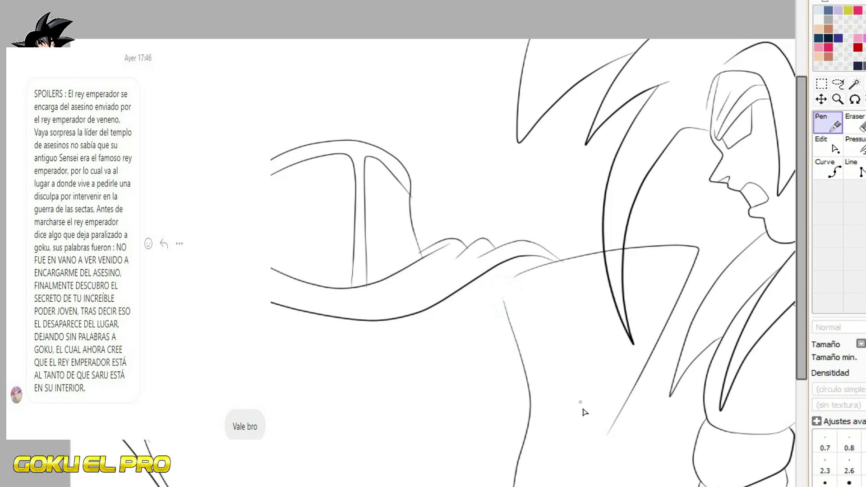
{"action": "left_click_drag", "start_coordinate": [640, 378], "coordinate": [570, 457]}
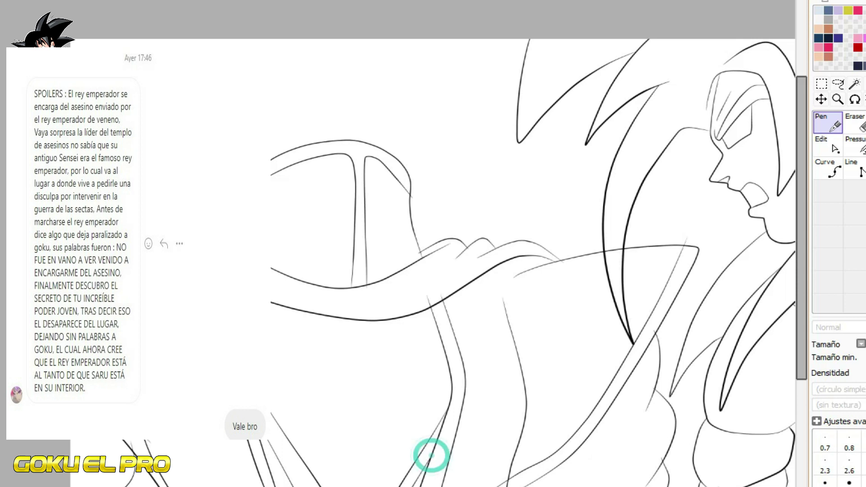
Step: Draw the rounded outline of the second character's head above the face mask
{"action": "scroll", "coordinate": [339, 48], "scroll_direction": "up", "scroll_amount": 4}
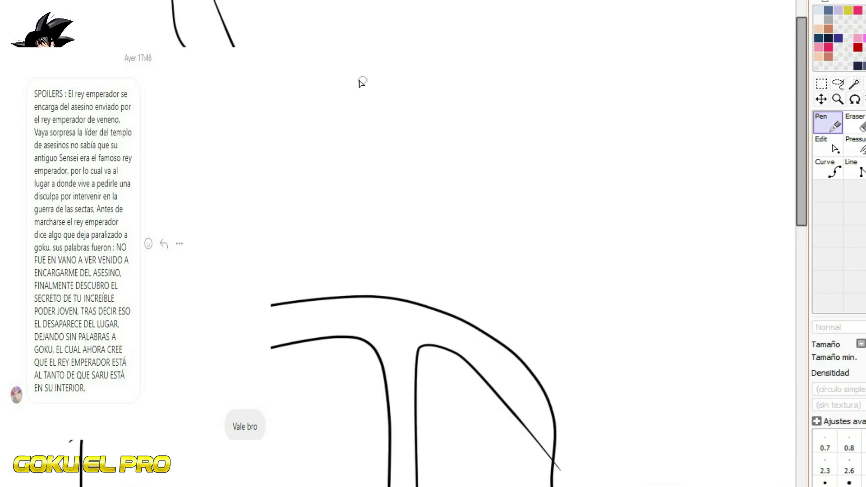
{"action": "left_click_drag", "start_coordinate": [271, 64], "coordinate": [544, 387]}
{"action": "key", "text": "ctrl+z"}
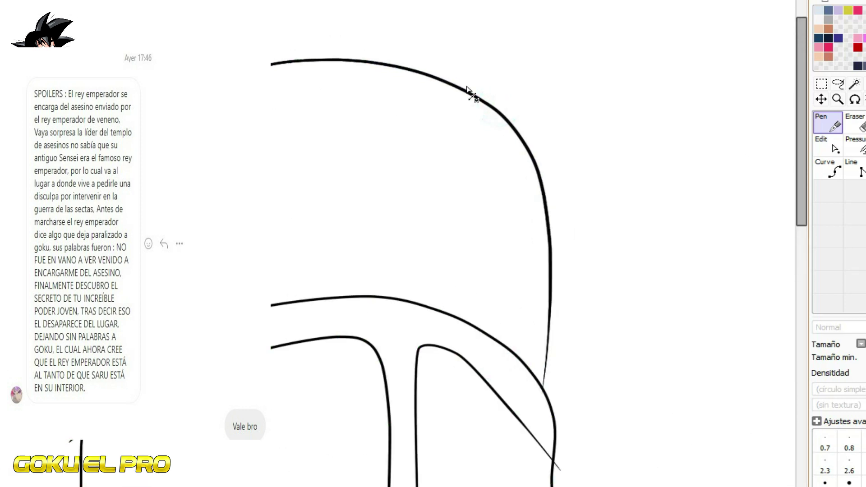
{"action": "scroll", "coordinate": [424, 176], "scroll_direction": "down", "scroll_amount": 2}
{"action": "scroll", "coordinate": [433, 201], "scroll_direction": "up", "scroll_amount": 2}
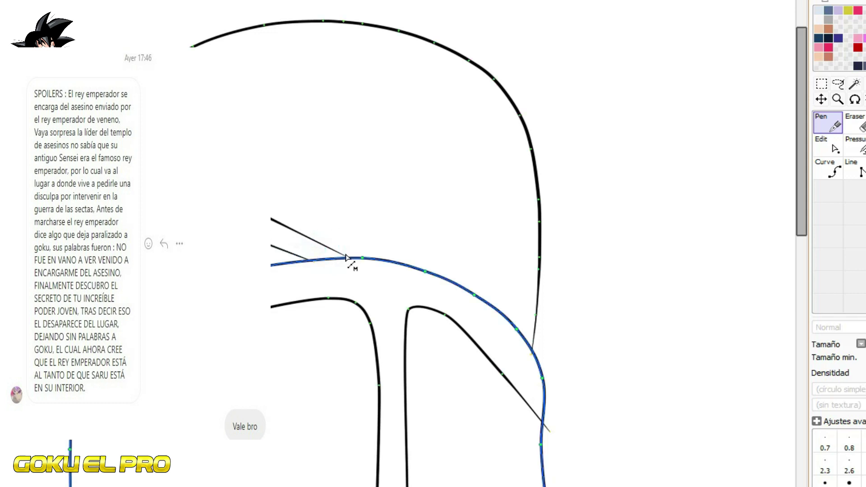
Step: Draw the masked character's narrow angled eyes and the V-shaped brows above them
{"action": "left_click_drag", "start_coordinate": [371, 259], "coordinate": [532, 198]}
{"action": "left_click_drag", "start_coordinate": [392, 260], "coordinate": [528, 182]}
{"action": "left_click_drag", "start_coordinate": [470, 196], "coordinate": [472, 191]}
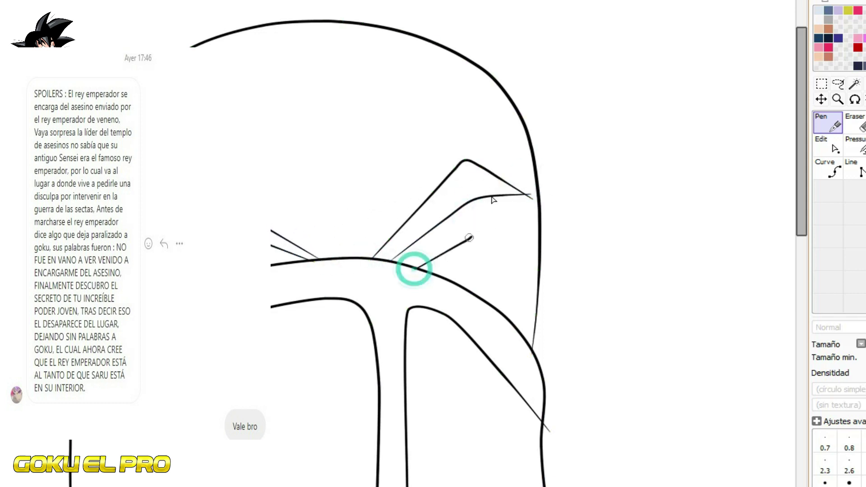
{"action": "left_click_drag", "start_coordinate": [399, 28], "coordinate": [548, 156]}
{"action": "scroll", "coordinate": [460, 169], "scroll_direction": "down", "scroll_amount": 3}
{"action": "scroll", "coordinate": [480, 118], "scroll_direction": "up", "scroll_amount": 1}
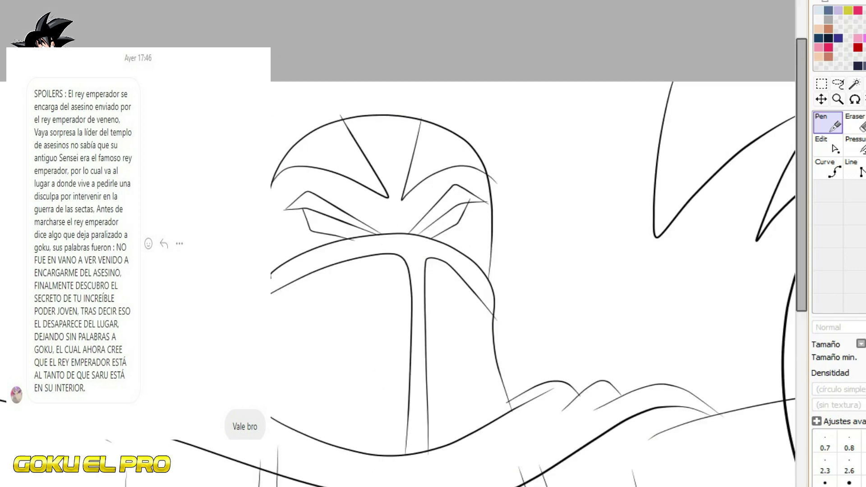
Step: Draw the masked character's spiky hair around the head with a pointed hairline at the centre of the forehead
{"action": "left_click_drag", "start_coordinate": [410, 122], "coordinate": [341, 122]}
{"action": "left_click_drag", "start_coordinate": [384, 107], "coordinate": [436, 58]}
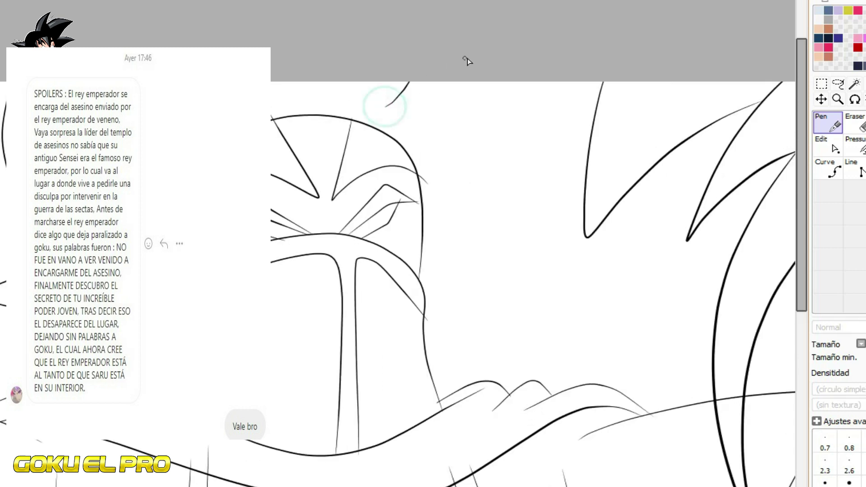
{"action": "scroll", "coordinate": [398, 167], "scroll_direction": "up", "scroll_amount": 3}
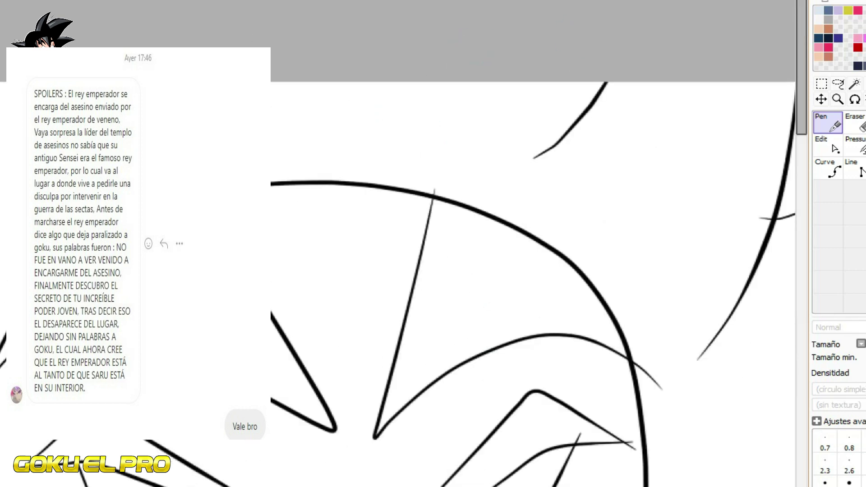
{"action": "key", "text": "ctrl+z"}
{"action": "left_click_drag", "start_coordinate": [156, 42], "coordinate": [442, 56]}
{"action": "scroll", "coordinate": [442, 56], "scroll_direction": "down", "scroll_amount": 2}
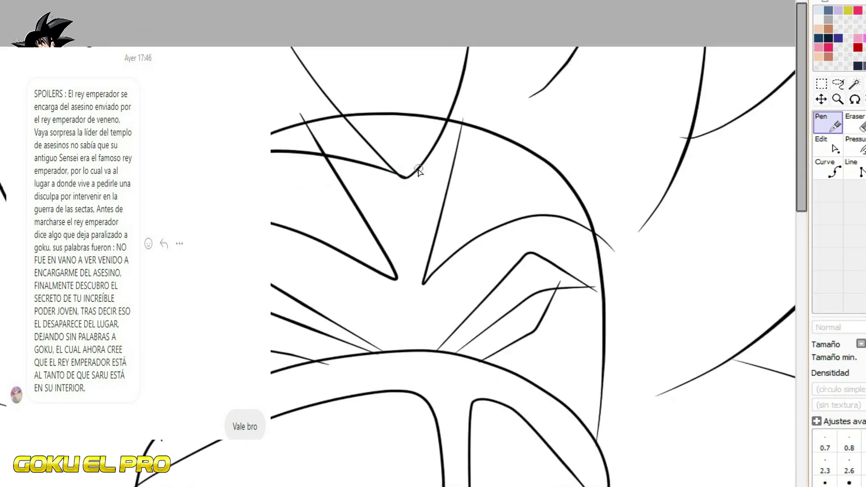
{"action": "scroll", "coordinate": [555, 129], "scroll_direction": "down", "scroll_amount": 5}
{"action": "scroll", "coordinate": [702, 212], "scroll_direction": "up", "scroll_amount": 1}
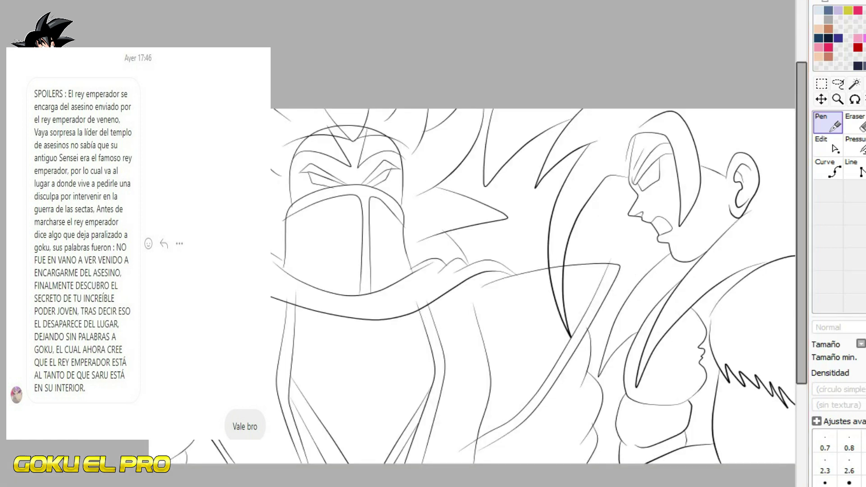
Step: Remove the part of the masked character's head outline that crosses the hair above the forehead with the Edit tool
{"action": "left_click", "coordinate": [830, 141]}
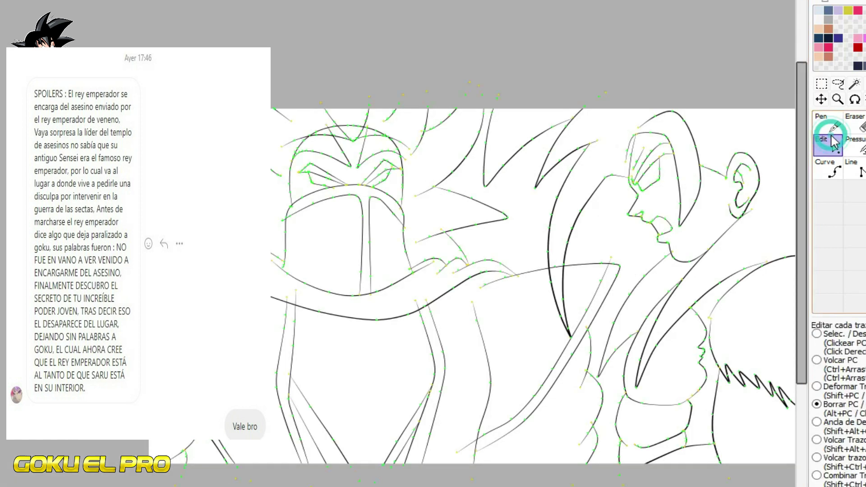
{"action": "scroll", "coordinate": [307, 138], "scroll_direction": "up", "scroll_amount": 5}
{"action": "left_click", "coordinate": [307, 67]}
{"action": "scroll", "coordinate": [307, 68], "scroll_direction": "down", "scroll_amount": 3}
{"action": "scroll", "coordinate": [393, 39], "scroll_direction": "up", "scroll_amount": 2}
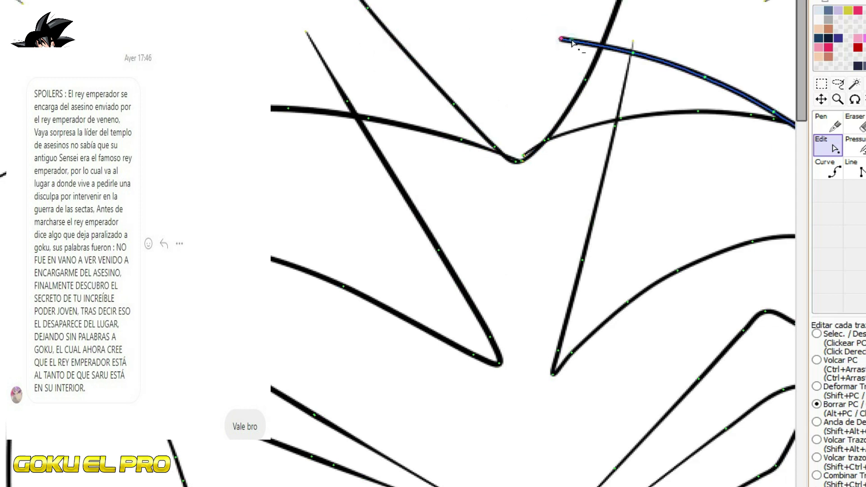
Step: Delete the remaining head outline over the hair and trim the brow's upper end to the hairline
{"action": "scroll", "coordinate": [274, 113], "scroll_direction": "up", "scroll_amount": 2}
{"action": "scroll", "coordinate": [409, 187], "scroll_direction": "up", "scroll_amount": 2}
{"action": "left_click", "coordinate": [343, 107]}
{"action": "left_click", "coordinate": [363, 112]}
{"action": "left_click", "coordinate": [438, 88]}
{"action": "left_click", "coordinate": [462, 55]}
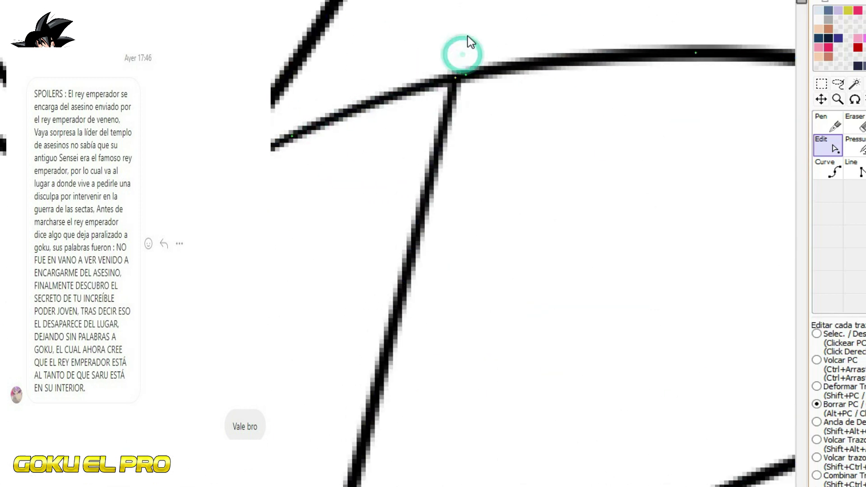
{"action": "scroll", "coordinate": [467, 41], "scroll_direction": "down", "scroll_amount": 5}
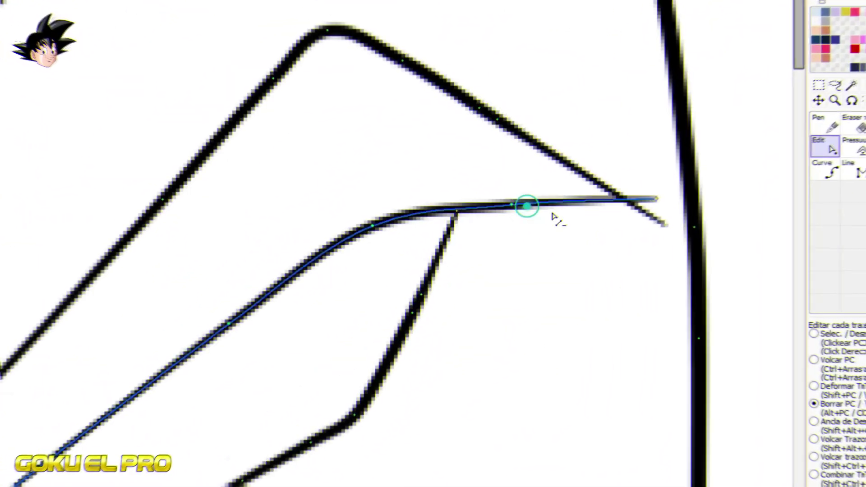
Step: Adjust the line ends at the outer corners of the masked character's eyes so the strokes meet cleanly
{"action": "left_click_drag", "start_coordinate": [667, 221], "coordinate": [648, 199]}
{"action": "scroll", "coordinate": [558, 227], "scroll_direction": "down", "scroll_amount": 2}
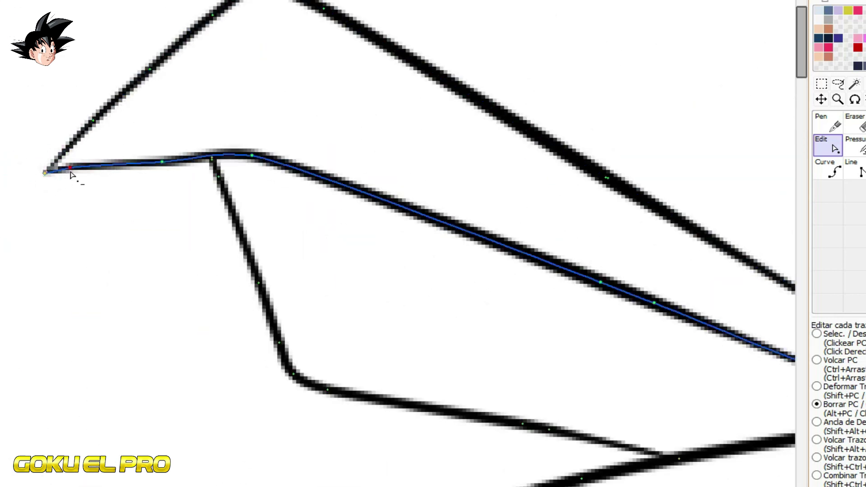
{"action": "scroll", "coordinate": [267, 196], "scroll_direction": "down", "scroll_amount": 4}
{"action": "scroll", "coordinate": [136, 455], "scroll_direction": "up", "scroll_amount": 2}
{"action": "mouse_move", "coordinate": [135, 455]}
{"action": "left_mouse_down"}
{"action": "mouse_move", "coordinate": [216, 298]}
{"action": "mouse_move", "coordinate": [206, 276]}
{"action": "left_mouse_up"}
{"action": "scroll", "coordinate": [196, 143], "scroll_direction": "down", "scroll_amount": 2}
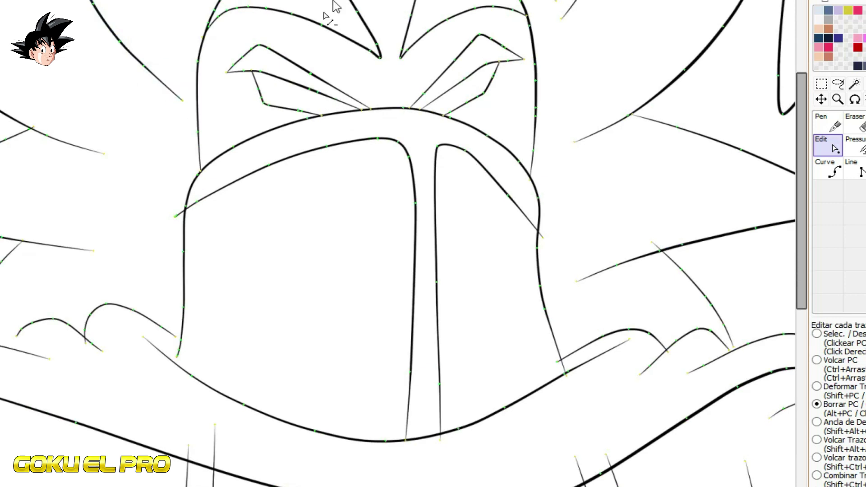
Step: Trim the left end of the mask's curved inner line back to the mask outline
{"action": "scroll", "coordinate": [333, 2], "scroll_direction": "up", "scroll_amount": 4}
{"action": "left_click_drag", "start_coordinate": [303, 16], "coordinate": [325, 49]}
{"action": "scroll", "coordinate": [361, 86], "scroll_direction": "down", "scroll_amount": 3}
{"action": "scroll", "coordinate": [263, 76], "scroll_direction": "down", "scroll_amount": 2}
{"action": "scroll", "coordinate": [149, 349], "scroll_direction": "up", "scroll_amount": 4}
{"action": "scroll", "coordinate": [190, 329], "scroll_direction": "up", "scroll_amount": 1}
{"action": "mouse_move", "coordinate": [251, 238]}
{"action": "left_mouse_down"}
{"action": "mouse_move", "coordinate": [309, 203]}
{"action": "mouse_move", "coordinate": [325, 42]}
{"action": "mouse_move", "coordinate": [329, 87]}
{"action": "left_mouse_up"}
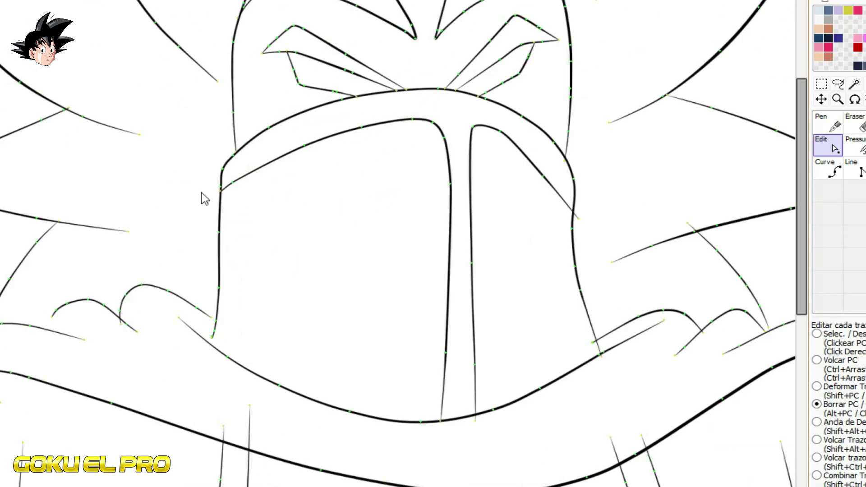
Step: Trim the right end of the mask's inner line and the overshooting hair line ends to their neighbouring outlines
{"action": "scroll", "coordinate": [325, 250], "scroll_direction": "up", "scroll_amount": 3}
{"action": "left_click_drag", "start_coordinate": [322, 239], "coordinate": [205, 319]}
{"action": "scroll", "coordinate": [192, 273], "scroll_direction": "down", "scroll_amount": 3}
{"action": "scroll", "coordinate": [623, 253], "scroll_direction": "up", "scroll_amount": 1}
{"action": "left_click_drag", "start_coordinate": [667, 264], "coordinate": [684, 275]}
{"action": "scroll", "coordinate": [681, 266], "scroll_direction": "down", "scroll_amount": 2}
{"action": "left_click_drag", "start_coordinate": [80, 325], "coordinate": [52, 346]}
{"action": "left_click_drag", "start_coordinate": [87, 385], "coordinate": [128, 369]}
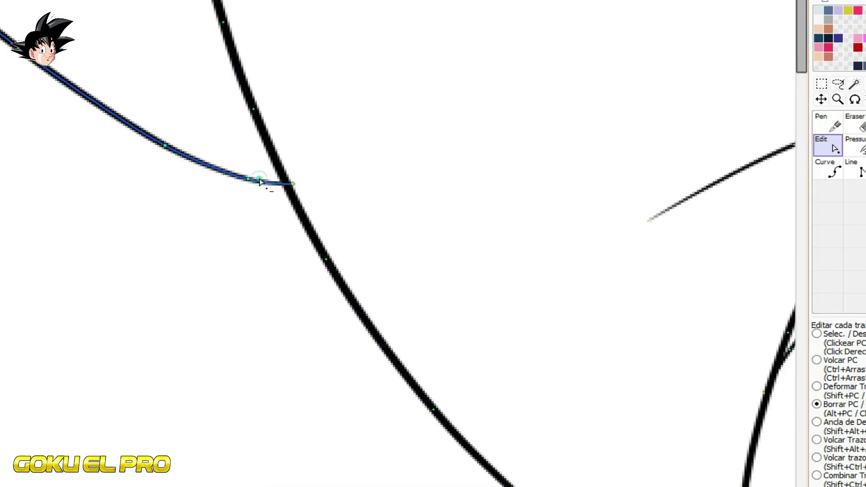
{"action": "scroll", "coordinate": [118, 124], "scroll_direction": "down", "scroll_amount": 1}
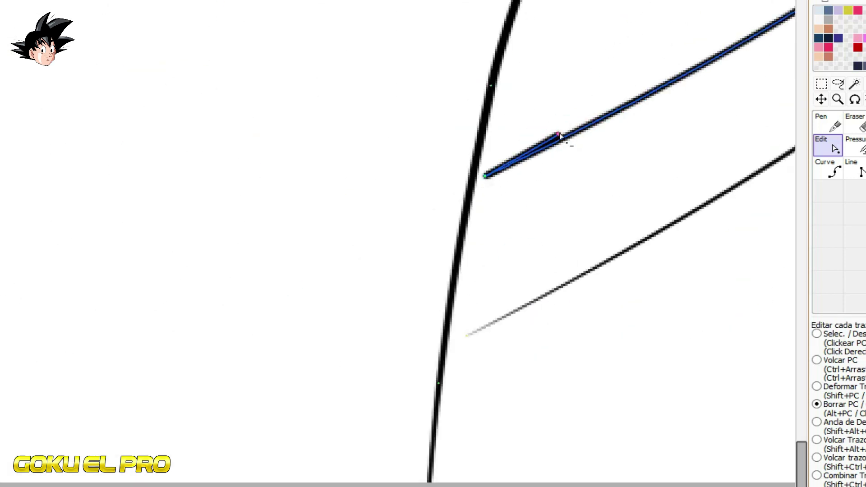
Step: Trim the masked character's cloak border and chest fold lines where they overshoot the outlines they meet
{"action": "left_click", "coordinate": [558, 134]}
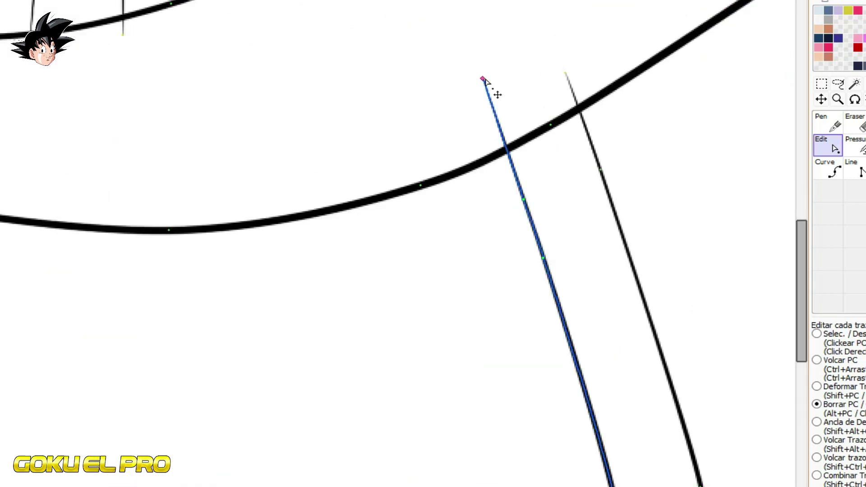
{"action": "left_click", "coordinate": [485, 82]}
{"action": "left_click", "coordinate": [525, 204]}
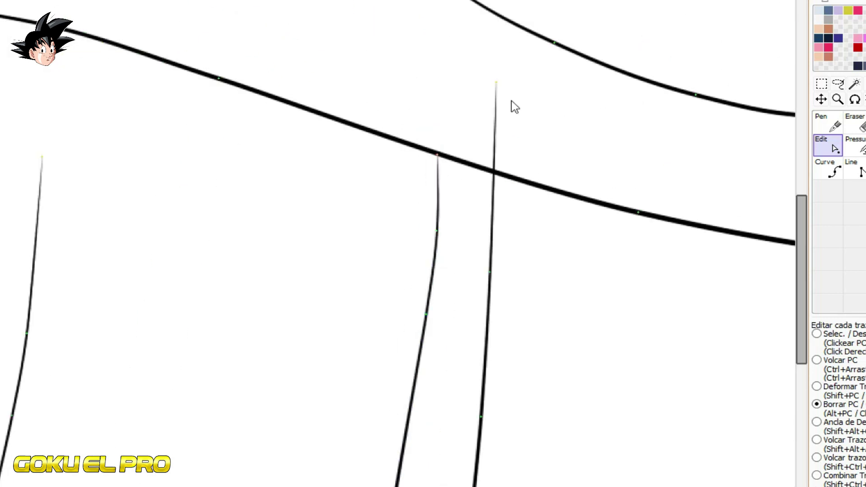
{"action": "left_click", "coordinate": [495, 175]}
{"action": "left_click", "coordinate": [467, 210]}
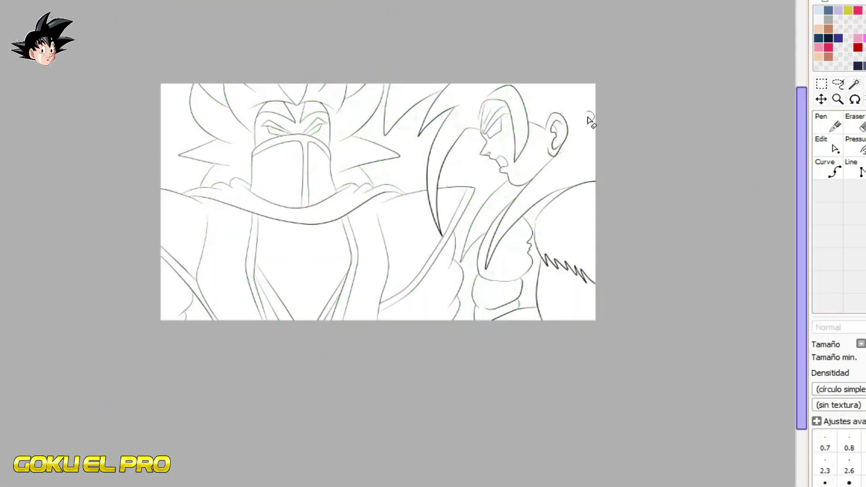
Step: Select all of the profile fighter's hair and eyebrow areas with the Magic Wand and fill them with red
{"action": "scroll", "coordinate": [571, 124], "scroll_direction": "up", "scroll_amount": 2}
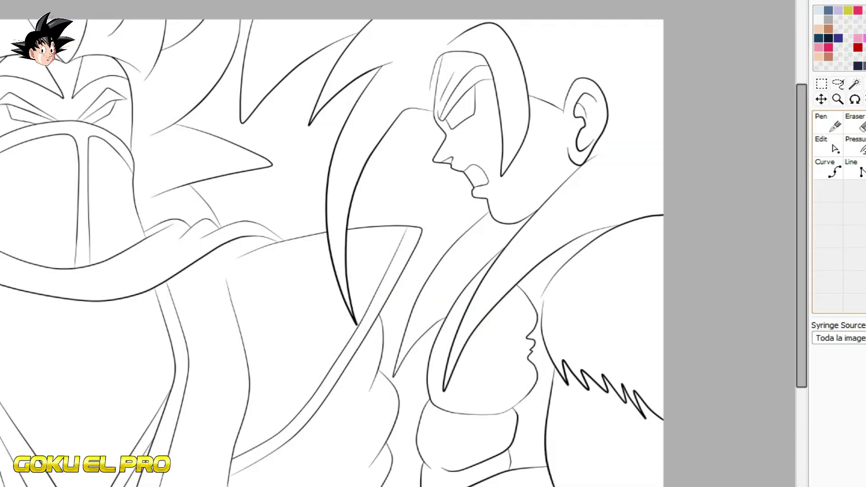
{"action": "left_click", "coordinate": [477, 80]}
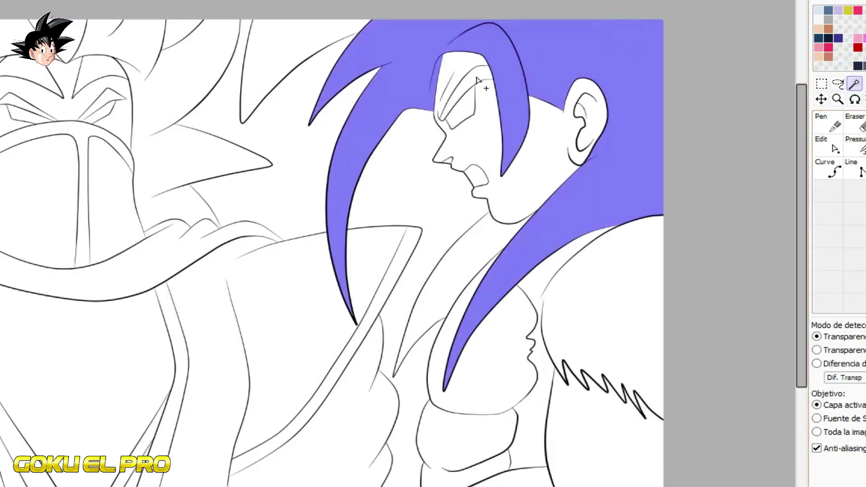
{"action": "left_click", "coordinate": [477, 80]}
{"action": "left_click", "coordinate": [300, 50]}
{"action": "left_click", "coordinate": [450, 276]}
{"action": "left_click", "coordinate": [827, 168]}
{"action": "left_click", "coordinate": [609, 69]}
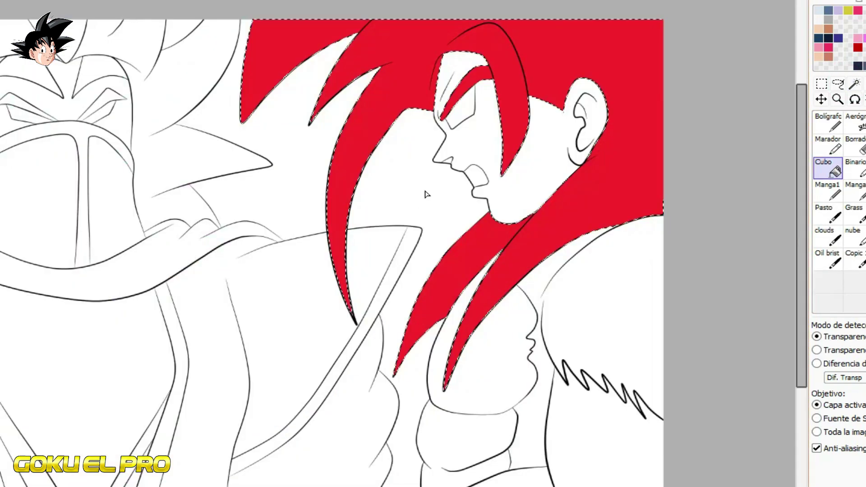
Step: Paint dark red shadows along the inner sides of the fighter's hair strands and over the eyebrow
{"action": "scroll", "coordinate": [447, 155], "scroll_direction": "up", "scroll_amount": 1}
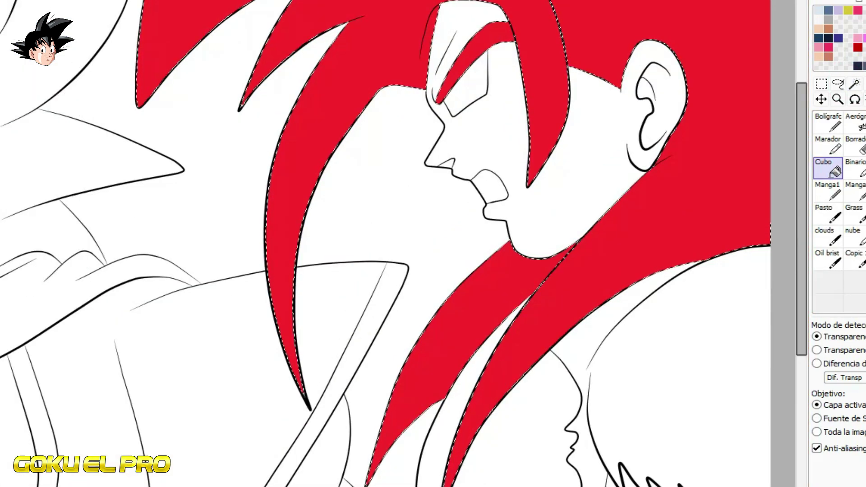
{"action": "key", "text": "n"}
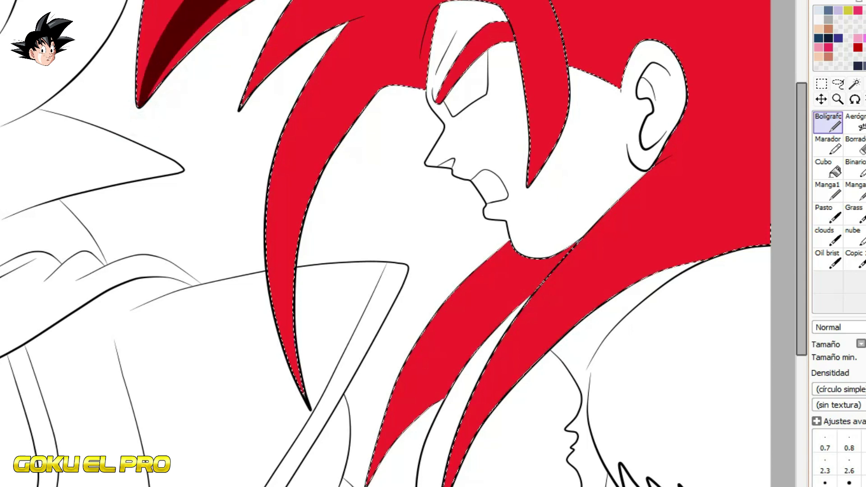
{"action": "mouse_move", "coordinate": [393, 23]}
{"action": "left_mouse_down"}
{"action": "mouse_move", "coordinate": [311, 53]}
{"action": "mouse_move", "coordinate": [442, 28]}
{"action": "mouse_move", "coordinate": [419, 17]}
{"action": "mouse_move", "coordinate": [582, 68]}
{"action": "left_mouse_up"}
{"action": "key", "text": "ctrl+z"}
{"action": "left_click", "coordinate": [483, 34]}
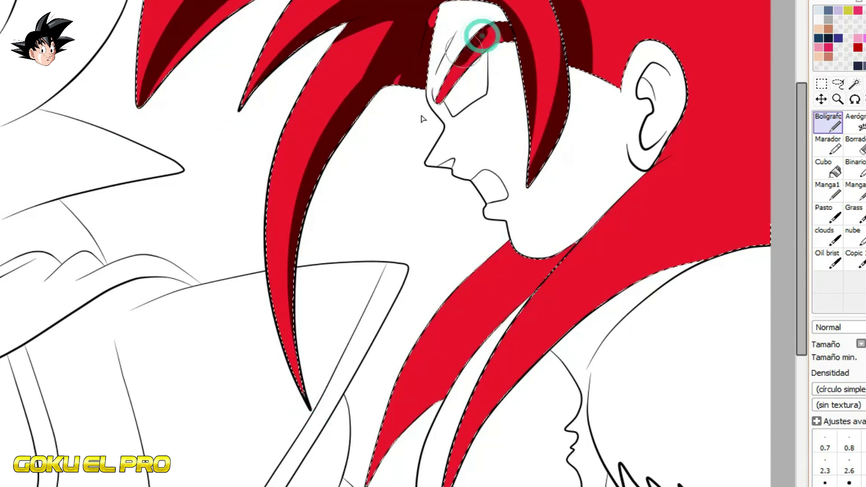
{"action": "mouse_move", "coordinate": [485, 298]}
{"action": "left_mouse_down"}
{"action": "mouse_move", "coordinate": [634, 184]}
{"action": "mouse_move", "coordinate": [524, 328]}
{"action": "mouse_move", "coordinate": [590, 230]}
{"action": "mouse_move", "coordinate": [638, 215]}
{"action": "mouse_move", "coordinate": [763, 118]}
{"action": "left_mouse_up"}
{"action": "left_click_drag", "start_coordinate": [620, 238], "coordinate": [758, 146]}
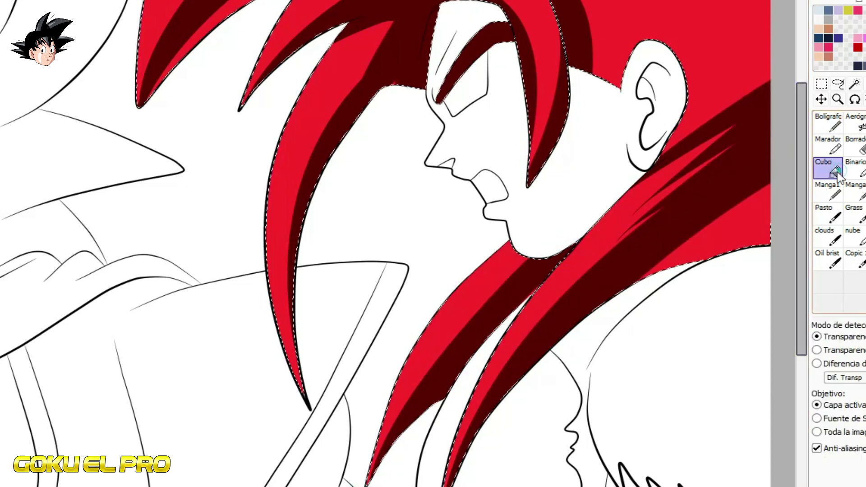
Step: Fill the remaining red areas of hair behind the fighter's head and below the ear with dark red
{"action": "left_click", "coordinate": [830, 169]}
{"action": "left_click", "coordinate": [721, 55]}
{"action": "left_click", "coordinate": [739, 230]}
Step: Paint thin dark red streaks through the red parts of the fighter's front and lower hair strands
{"action": "left_click", "coordinate": [828, 122]}
{"action": "left_click_drag", "start_coordinate": [168, 1], "coordinate": [148, 41]}
{"action": "left_click_drag", "start_coordinate": [327, 2], "coordinate": [284, 30]}
{"action": "left_click_drag", "start_coordinate": [519, 4], "coordinate": [547, 66]}
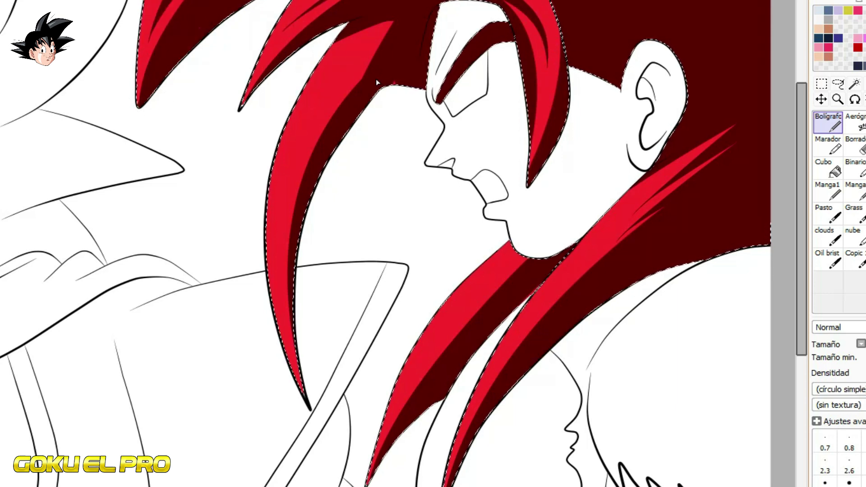
{"action": "mouse_move", "coordinate": [280, 193]}
{"action": "left_mouse_down"}
{"action": "mouse_move", "coordinate": [330, 100]}
{"action": "mouse_move", "coordinate": [390, 31]}
{"action": "mouse_move", "coordinate": [277, 165]}
{"action": "mouse_move", "coordinate": [304, 91]}
{"action": "left_mouse_up"}
{"action": "left_click_drag", "start_coordinate": [528, 289], "coordinate": [524, 297]}
{"action": "left_click_drag", "start_coordinate": [519, 255], "coordinate": [422, 356]}
{"action": "left_click_drag", "start_coordinate": [677, 180], "coordinate": [517, 346]}
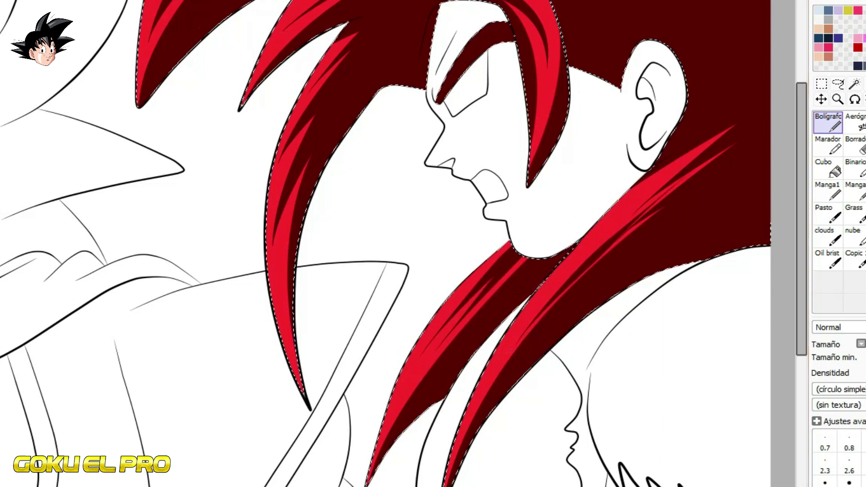
Step: Paint light pink highlights along the fighter's red hair strands
{"action": "left_click_drag", "start_coordinate": [154, 1], "coordinate": [143, 43]}
{"action": "left_click_drag", "start_coordinate": [316, 2], "coordinate": [276, 39]}
{"action": "mouse_move", "coordinate": [271, 252]}
{"action": "left_mouse_down"}
{"action": "mouse_move", "coordinate": [586, 203]}
{"action": "mouse_move", "coordinate": [523, 36]}
{"action": "mouse_move", "coordinate": [626, 224]}
{"action": "mouse_move", "coordinate": [404, 395]}
{"action": "mouse_move", "coordinate": [454, 329]}
{"action": "left_mouse_up"}
Step: Pick up the hair's red and paint red strands over the dark hair behind the head and along the lower lock
{"action": "right_click", "coordinate": [290, 31]}
{"action": "left_click_drag", "start_coordinate": [316, 149], "coordinate": [411, 22]}
{"action": "left_click_drag", "start_coordinate": [616, 21], "coordinate": [658, 2]}
{"action": "left_click_drag", "start_coordinate": [657, 114], "coordinate": [755, 3]}
{"action": "left_click_drag", "start_coordinate": [740, 58], "coordinate": [770, 12]}
{"action": "left_click_drag", "start_coordinate": [597, 26], "coordinate": [635, 1]}
{"action": "left_click_drag", "start_coordinate": [506, 392], "coordinate": [770, 183]}
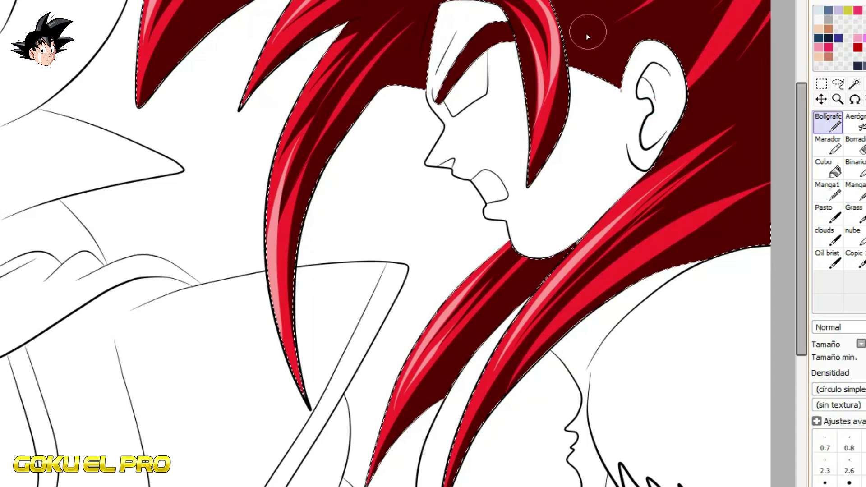
Step: Add light pink highlights to the red strands behind the ear and on the lowest lock, and clear the selection
{"action": "left_click_drag", "start_coordinate": [757, 2], "coordinate": [698, 68]}
{"action": "scroll", "coordinate": [534, 108], "scroll_direction": "down", "scroll_amount": 1}
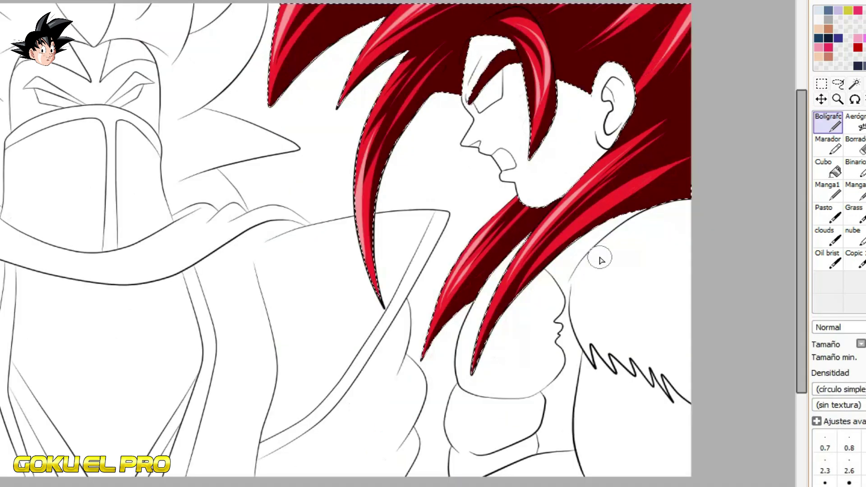
{"action": "scroll", "coordinate": [598, 255], "scroll_direction": "up", "scroll_amount": 1}
{"action": "left_click_drag", "start_coordinate": [512, 266], "coordinate": [676, 138]}
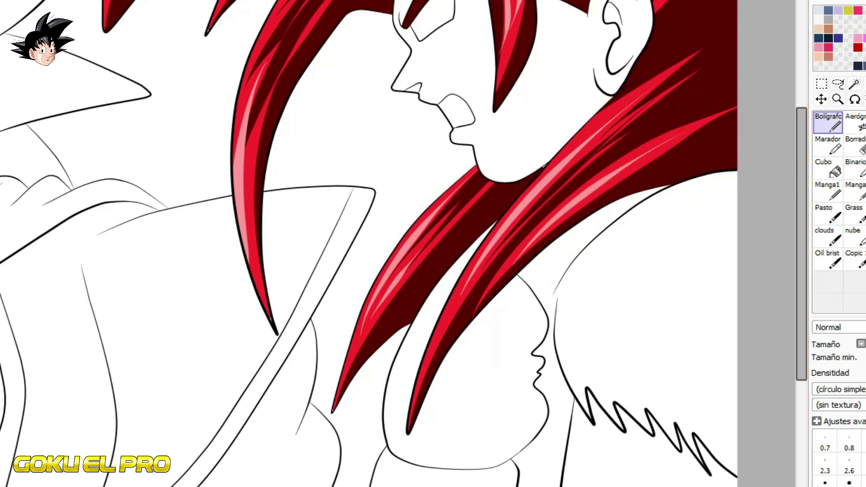
{"action": "key", "text": "ctrl+d"}
Step: Paint over the unfilled white gaps at the tips and edges of the fighter's hair strands
{"action": "scroll", "coordinate": [262, 315], "scroll_direction": "up", "scroll_amount": 6}
{"action": "scroll", "coordinate": [292, 187], "scroll_direction": "up", "scroll_amount": 2}
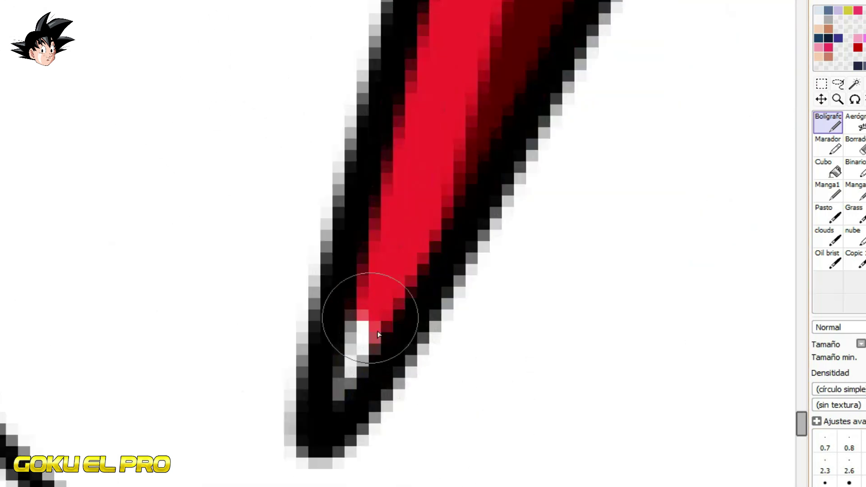
{"action": "scroll", "coordinate": [349, 414], "scroll_direction": "down", "scroll_amount": 8}
{"action": "scroll", "coordinate": [364, 209], "scroll_direction": "up", "scroll_amount": 6}
{"action": "scroll", "coordinate": [364, 209], "scroll_direction": "up", "scroll_amount": 2}
{"action": "left_click_drag", "start_coordinate": [379, 213], "coordinate": [474, 129]}
{"action": "scroll", "coordinate": [572, 82], "scroll_direction": "down", "scroll_amount": 3}
{"action": "scroll", "coordinate": [237, 394], "scroll_direction": "up", "scroll_amount": 2}
{"action": "scroll", "coordinate": [237, 394], "scroll_direction": "down", "scroll_amount": 4}
{"action": "scroll", "coordinate": [535, 305], "scroll_direction": "up", "scroll_amount": 4}
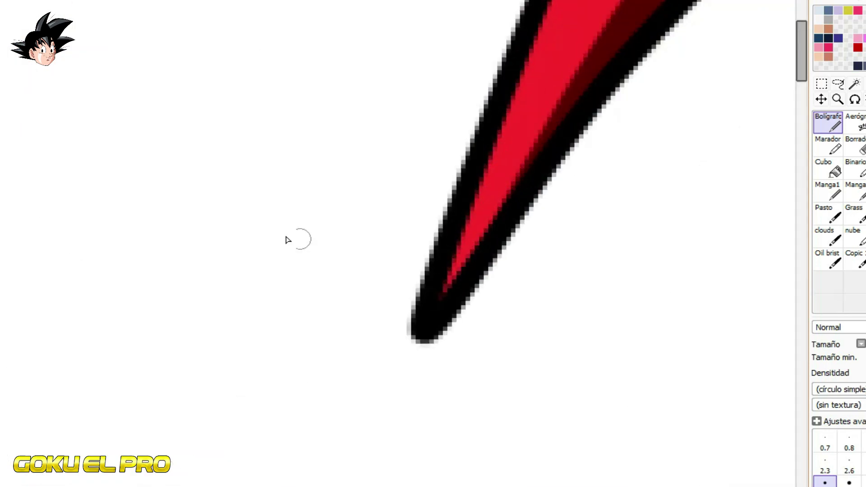
{"action": "scroll", "coordinate": [576, 96], "scroll_direction": "down", "scroll_amount": 4}
{"action": "scroll", "coordinate": [484, 128], "scroll_direction": "up", "scroll_amount": 5}
{"action": "scroll", "coordinate": [551, 40], "scroll_direction": "down", "scroll_amount": 4}
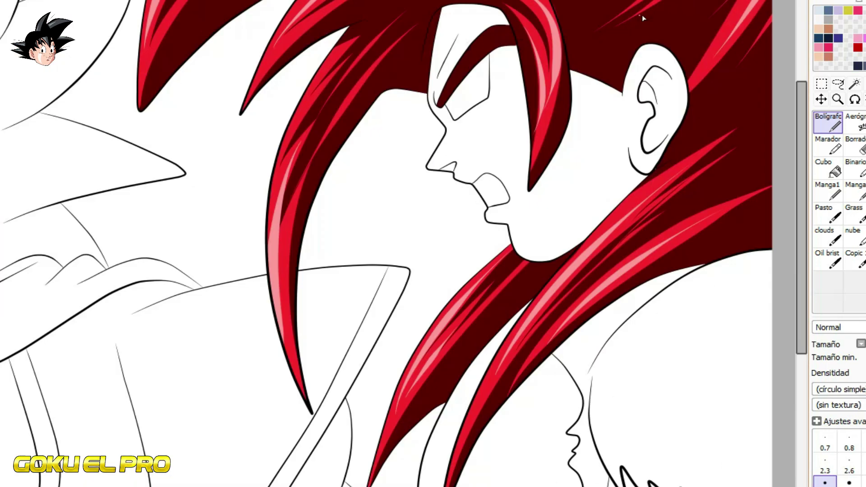
{"action": "scroll", "coordinate": [551, 41], "scroll_direction": "up", "scroll_amount": 4}
{"action": "scroll", "coordinate": [658, 77], "scroll_direction": "down", "scroll_amount": 4}
{"action": "scroll", "coordinate": [564, 262], "scroll_direction": "up", "scroll_amount": 6}
{"action": "scroll", "coordinate": [669, 182], "scroll_direction": "down", "scroll_amount": 4}
{"action": "key", "text": "w"}
{"action": "scroll", "coordinate": [606, 57], "scroll_direction": "down", "scroll_amount": 5}
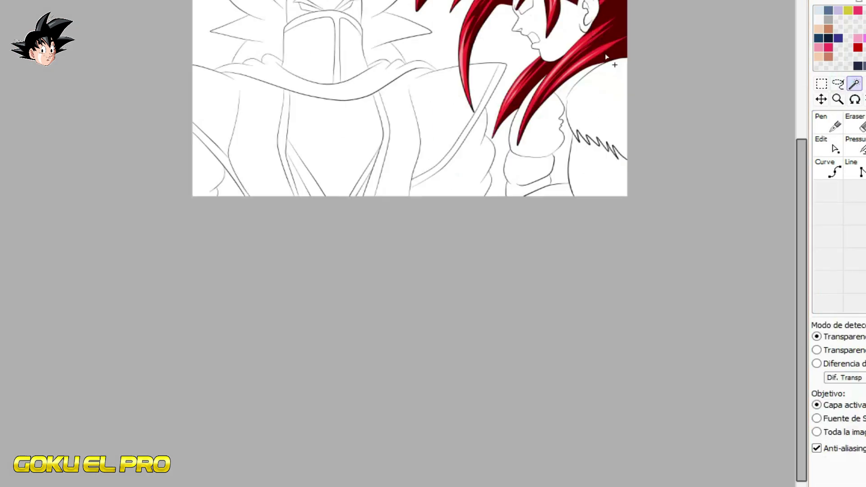
{"action": "left_click", "coordinate": [613, 78]}
{"action": "scroll", "coordinate": [618, 82], "scroll_direction": "up", "scroll_amount": 4}
{"action": "left_click", "coordinate": [519, 343]}
{"action": "left_click", "coordinate": [457, 415]}
Step: Clear the selection and extend the fighter's open sleeve and back lines to close the clothing outline at the canvas's lower edge
{"action": "scroll", "coordinate": [469, 406], "scroll_direction": "down", "scroll_amount": 2}
{"action": "scroll", "coordinate": [483, 407], "scroll_direction": "up", "scroll_amount": 3}
{"action": "key", "text": "c"}
{"action": "scroll", "coordinate": [478, 401], "scroll_direction": "up", "scroll_amount": 1}
{"action": "left_click_drag", "start_coordinate": [437, 349], "coordinate": [456, 423]}
{"action": "mouse_move", "coordinate": [317, 362]}
{"action": "left_mouse_down"}
{"action": "mouse_move", "coordinate": [319, 407]}
{"action": "mouse_move", "coordinate": [243, 431]}
{"action": "left_mouse_up"}
{"action": "left_click_drag", "start_coordinate": [284, 365], "coordinate": [303, 380]}
{"action": "key", "text": "ctrl+d"}
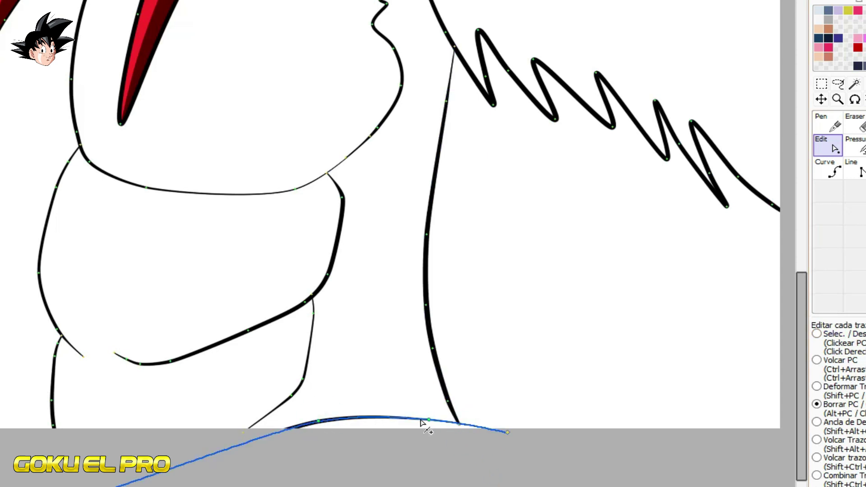
{"action": "left_click", "coordinate": [459, 419]}
Step: Reshape the fighter's shoulder line below the hair into a smooth curve that leads down to the back outline
{"action": "scroll", "coordinate": [459, 420], "scroll_direction": "up", "scroll_amount": 2}
{"action": "scroll", "coordinate": [412, 273], "scroll_direction": "down", "scroll_amount": 4}
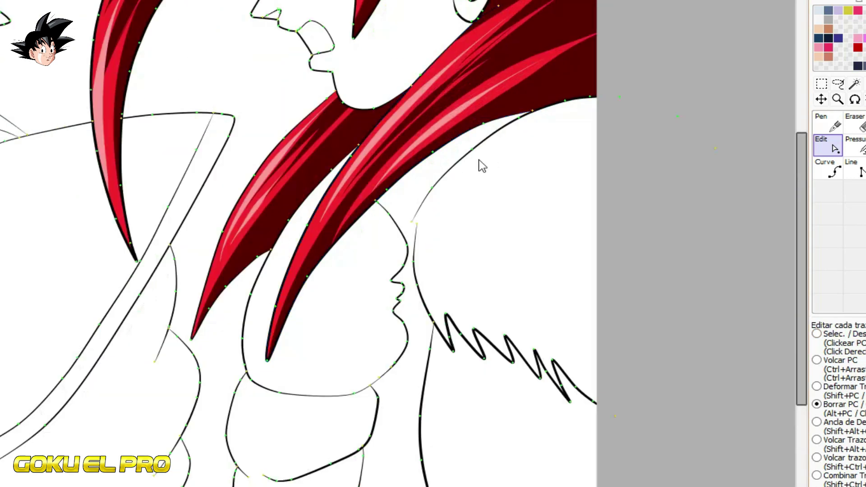
{"action": "scroll", "coordinate": [479, 165], "scroll_direction": "up", "scroll_amount": 3}
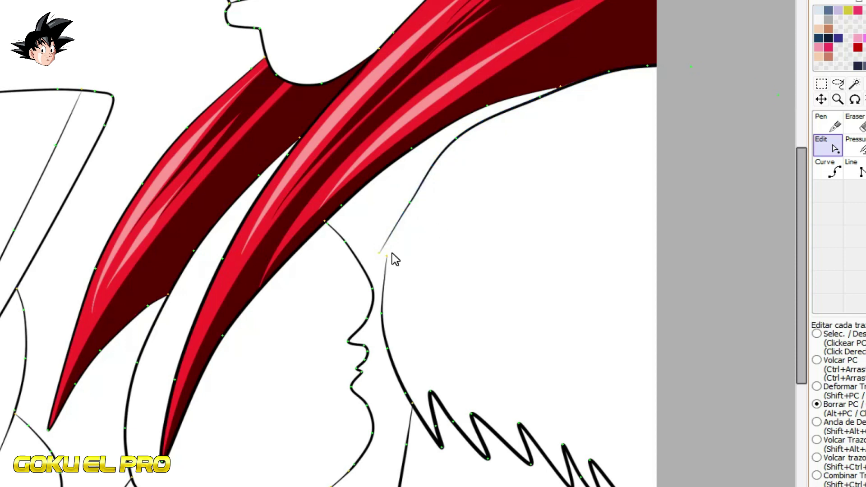
{"action": "left_click", "coordinate": [412, 205]}
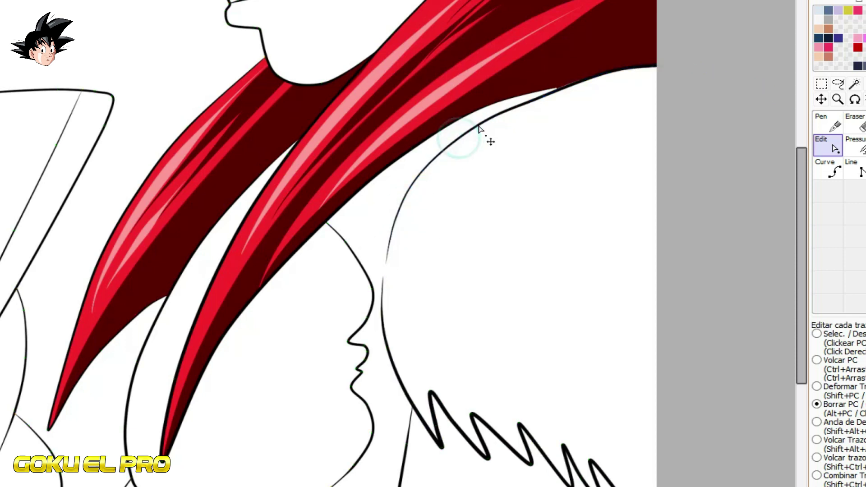
{"action": "scroll", "coordinate": [479, 129], "scroll_direction": "up", "scroll_amount": 2}
{"action": "left_click", "coordinate": [505, 106]}
{"action": "left_click", "coordinate": [335, 184]}
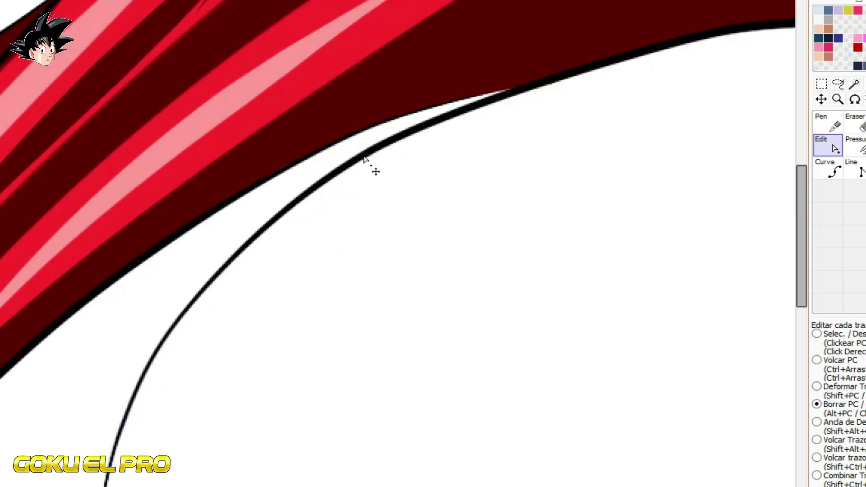
Step: Select the fighter's vest areas above and below the jagged line and fill them with light purple
{"action": "scroll", "coordinate": [364, 155], "scroll_direction": "down", "scroll_amount": 3}
{"action": "left_click", "coordinate": [488, 110]}
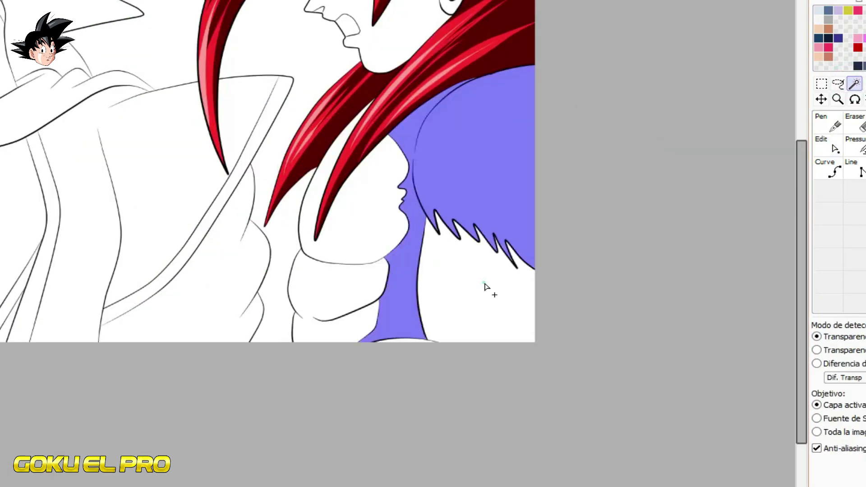
{"action": "left_click", "coordinate": [483, 286]}
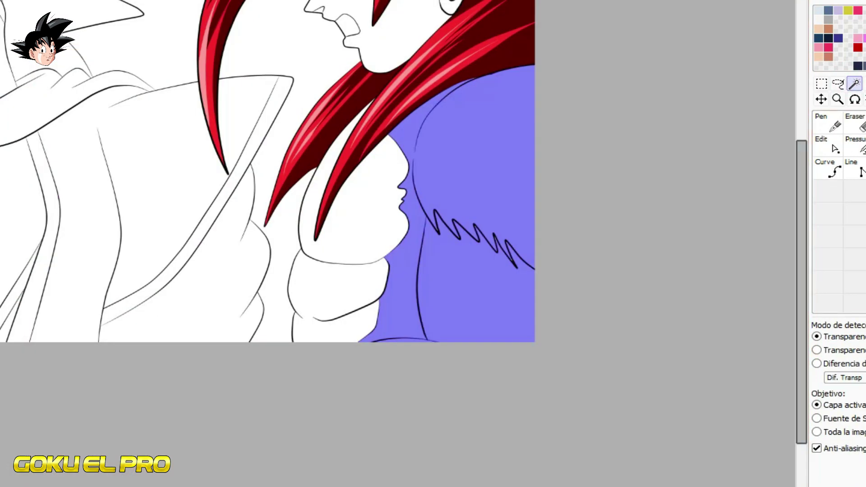
{"action": "left_click", "coordinate": [828, 167]}
{"action": "left_click", "coordinate": [502, 232]}
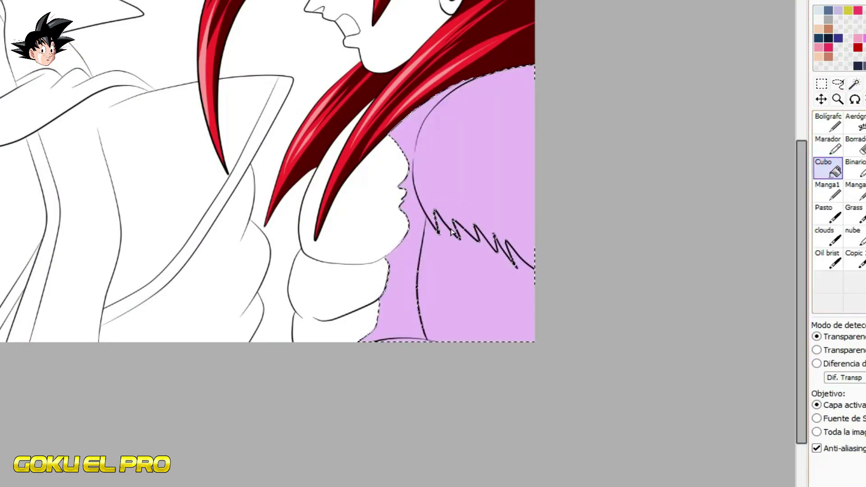
Step: Paint dark purple shadows on the vest beneath the hair, along the shoulder crease and down both sides of the lower fold line
{"action": "scroll", "coordinate": [451, 226], "scroll_direction": "up", "scroll_amount": 1}
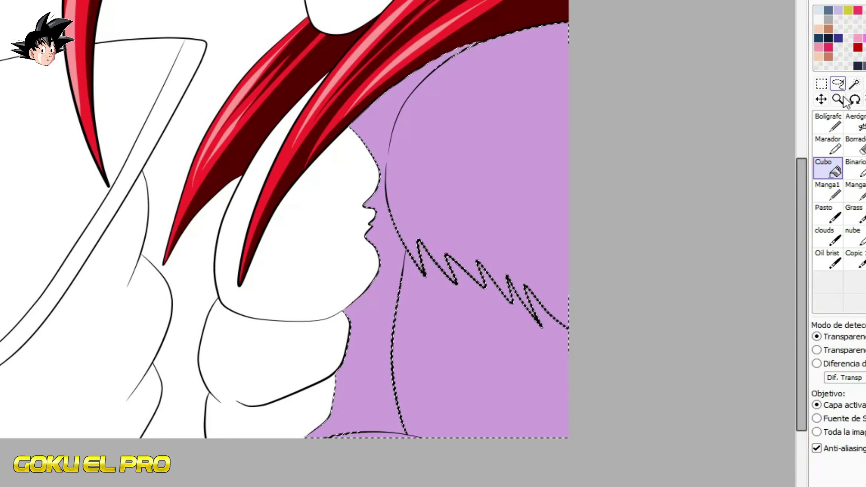
{"action": "key", "text": "n"}
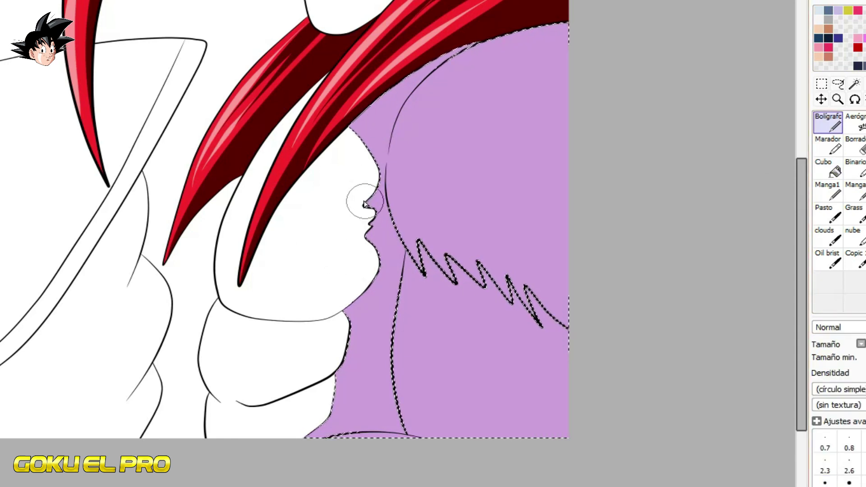
{"action": "left_click_drag", "start_coordinate": [451, 54], "coordinate": [411, 252]}
{"action": "left_click_drag", "start_coordinate": [384, 203], "coordinate": [368, 110]}
{"action": "mouse_move", "coordinate": [390, 185]}
{"action": "left_mouse_down"}
{"action": "mouse_move", "coordinate": [365, 205]}
{"action": "mouse_move", "coordinate": [374, 222]}
{"action": "left_mouse_up"}
{"action": "left_click_drag", "start_coordinate": [387, 219], "coordinate": [372, 235]}
{"action": "left_click_drag", "start_coordinate": [407, 436], "coordinate": [440, 212]}
{"action": "key", "text": "ctrl+z"}
{"action": "left_click_drag", "start_coordinate": [407, 436], "coordinate": [409, 140]}
{"action": "left_click_drag", "start_coordinate": [469, 305], "coordinate": [520, 25]}
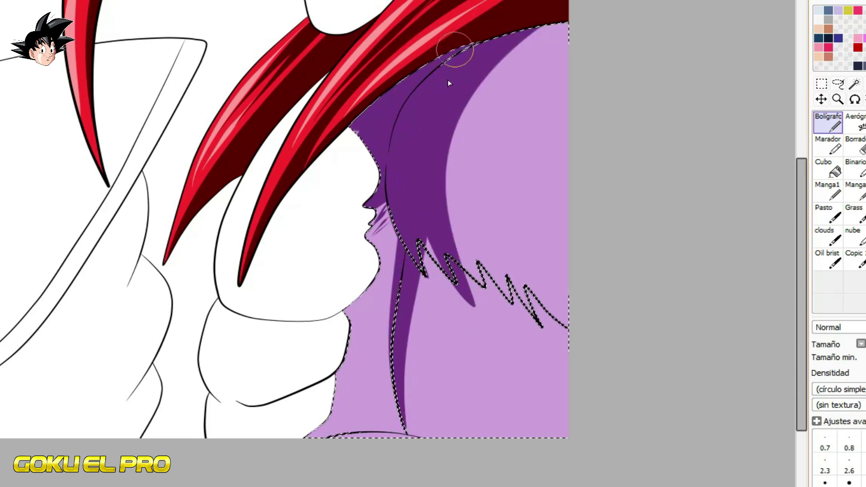
Step: Paint tapered dark purple fold shadows across the vest around the jagged line, along the lower section and beside the arm
{"action": "left_click_drag", "start_coordinate": [464, 171], "coordinate": [548, 368]}
{"action": "left_click_drag", "start_coordinate": [497, 207], "coordinate": [558, 342]}
{"action": "mouse_move", "coordinate": [509, 209]}
{"action": "left_mouse_down"}
{"action": "mouse_move", "coordinate": [511, 232]}
{"action": "mouse_move", "coordinate": [563, 338]}
{"action": "left_mouse_up"}
{"action": "left_click_drag", "start_coordinate": [540, 219], "coordinate": [568, 316]}
{"action": "mouse_move", "coordinate": [447, 159]}
{"action": "left_mouse_down"}
{"action": "mouse_move", "coordinate": [463, 281]}
{"action": "mouse_move", "coordinate": [492, 350]}
{"action": "left_mouse_up"}
{"action": "left_click_drag", "start_coordinate": [499, 304], "coordinate": [610, 405]}
{"action": "mouse_move", "coordinate": [532, 347]}
{"action": "left_mouse_down"}
{"action": "mouse_move", "coordinate": [512, 151]}
{"action": "mouse_move", "coordinate": [566, 23]}
{"action": "mouse_move", "coordinate": [555, 128]}
{"action": "mouse_move", "coordinate": [562, 216]}
{"action": "left_mouse_up"}
{"action": "mouse_move", "coordinate": [425, 258]}
{"action": "left_mouse_down"}
{"action": "mouse_move", "coordinate": [417, 436]}
{"action": "mouse_move", "coordinate": [320, 453]}
{"action": "mouse_move", "coordinate": [408, 431]}
{"action": "left_mouse_up"}
{"action": "left_click_drag", "start_coordinate": [448, 304], "coordinate": [542, 462]}
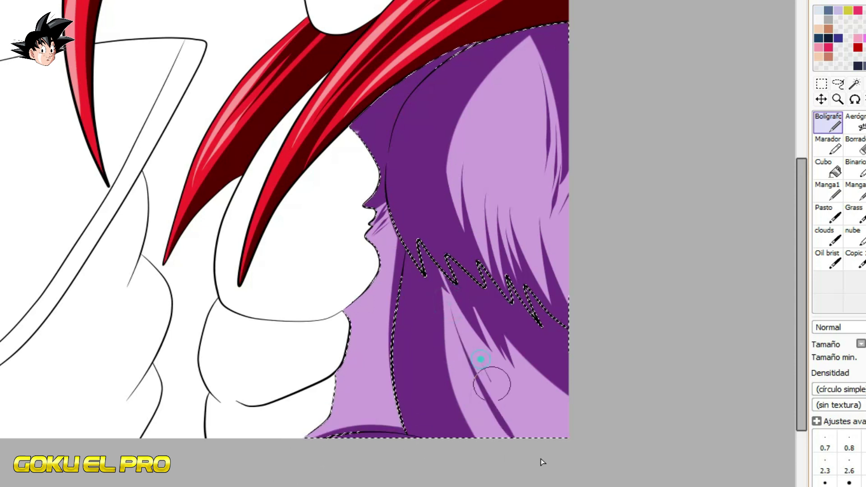
{"action": "mouse_move", "coordinate": [406, 267]}
{"action": "left_mouse_down"}
{"action": "mouse_move", "coordinate": [358, 316]}
{"action": "mouse_move", "coordinate": [367, 354]}
{"action": "mouse_move", "coordinate": [395, 338]}
{"action": "left_mouse_up"}
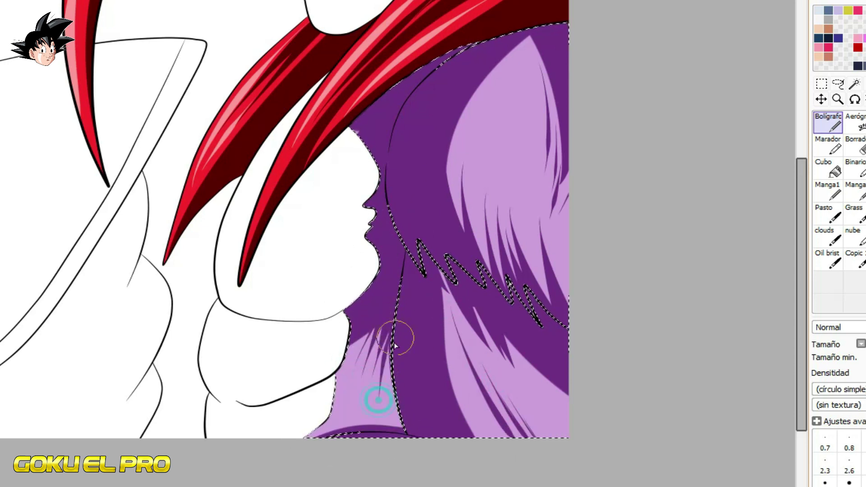
Step: Add deeper, near-black purple streaks to the vest under the hair, along the shoulder crease and in the folds below
{"action": "mouse_move", "coordinate": [472, 43]}
{"action": "left_mouse_down"}
{"action": "mouse_move", "coordinate": [388, 151]}
{"action": "mouse_move", "coordinate": [473, 46]}
{"action": "left_mouse_up"}
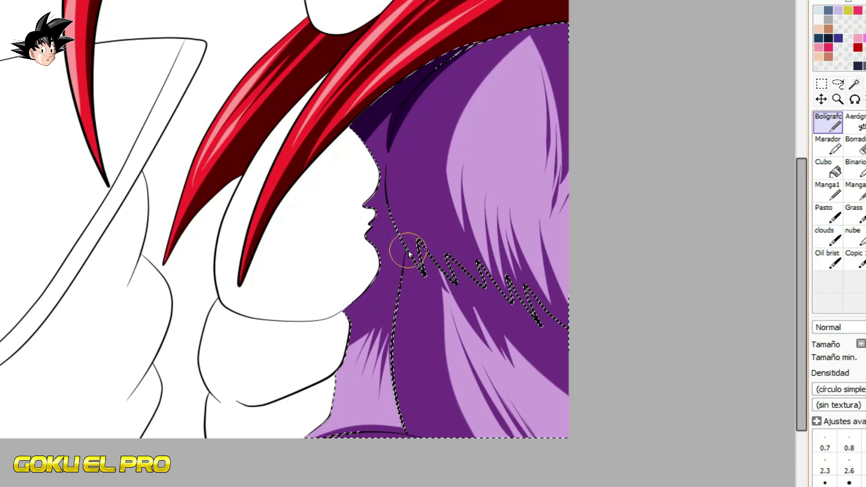
{"action": "left_click_drag", "start_coordinate": [408, 254], "coordinate": [417, 131]}
{"action": "left_click_drag", "start_coordinate": [409, 272], "coordinate": [428, 428]}
{"action": "left_click_drag", "start_coordinate": [483, 291], "coordinate": [567, 376]}
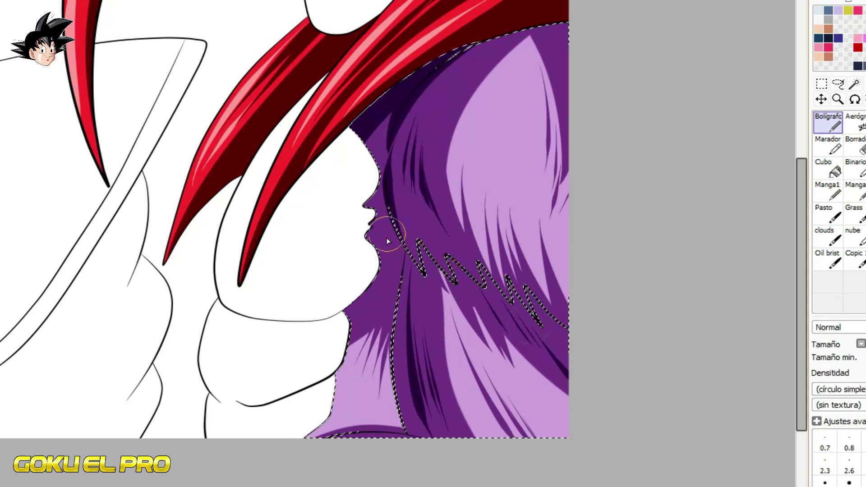
Step: Paint over the unfilled white gaps where the vest meets the hair and inside the corners of the jagged line
{"action": "scroll", "coordinate": [440, 123], "scroll_direction": "up", "scroll_amount": 5}
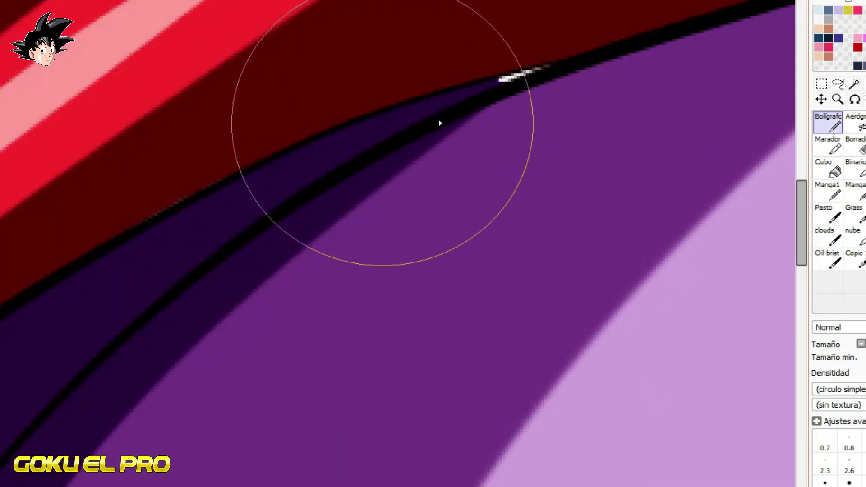
{"action": "scroll", "coordinate": [544, 94], "scroll_direction": "up", "scroll_amount": 2}
{"action": "left_click_drag", "start_coordinate": [534, 41], "coordinate": [440, 64]}
{"action": "scroll", "coordinate": [440, 63], "scroll_direction": "down", "scroll_amount": 4}
{"action": "scroll", "coordinate": [347, 469], "scroll_direction": "up", "scroll_amount": 3}
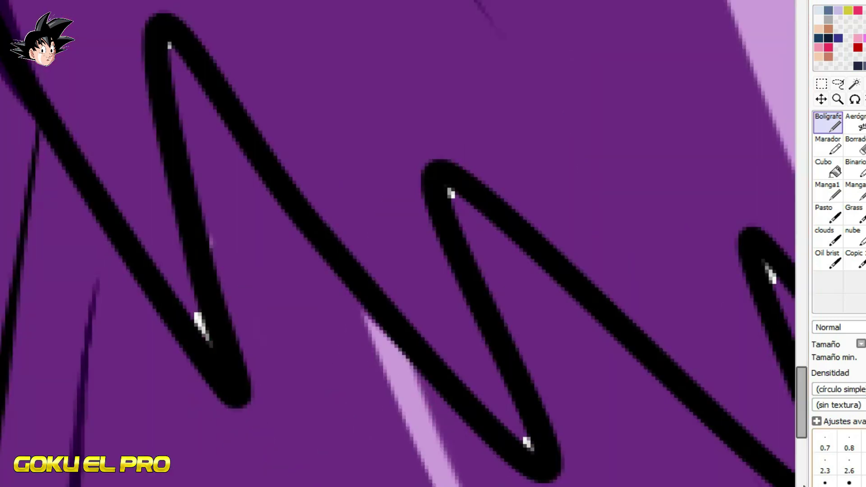
{"action": "scroll", "coordinate": [264, 149], "scroll_direction": "down", "scroll_amount": 4}
{"action": "scroll", "coordinate": [532, 315], "scroll_direction": "up", "scroll_amount": 2}
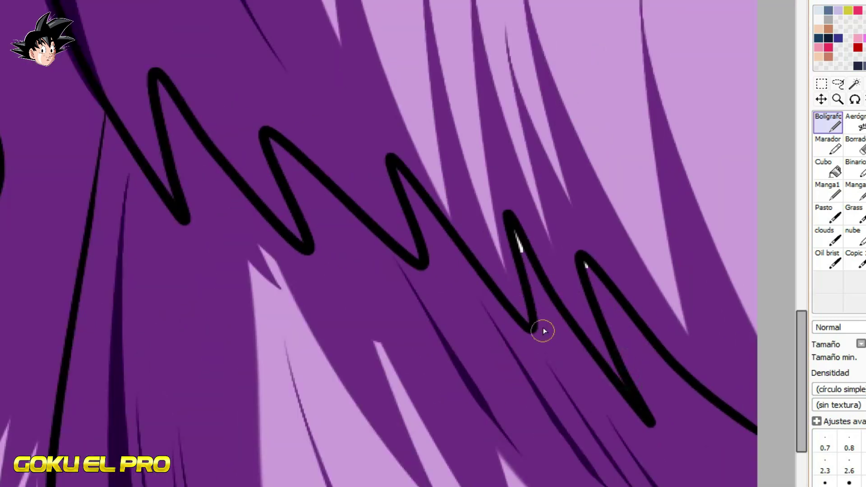
{"action": "scroll", "coordinate": [541, 251], "scroll_direction": "down", "scroll_amount": 4}
{"action": "scroll", "coordinate": [429, 441], "scroll_direction": "up", "scroll_amount": 5}
{"action": "left_click_drag", "start_coordinate": [348, 406], "coordinate": [325, 408]}
{"action": "scroll", "coordinate": [385, 397], "scroll_direction": "down", "scroll_amount": 6}
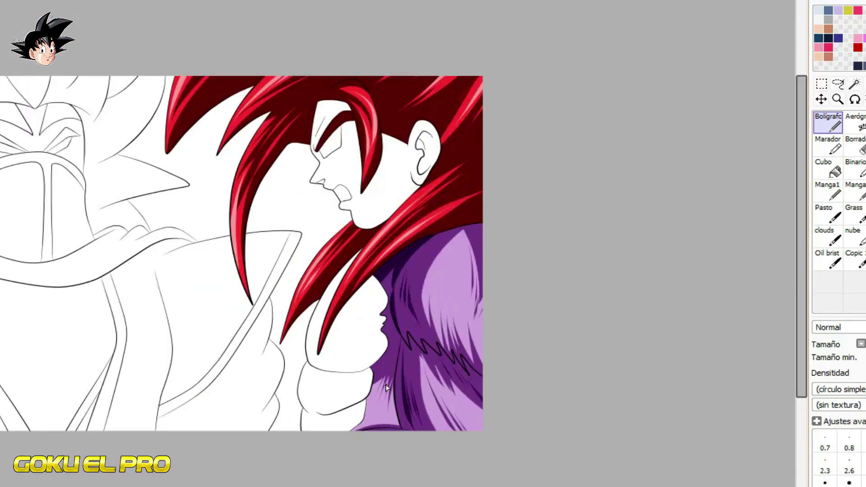
Step: Fill the profile fighter's face, ear and arm with light peach and shade the forehead, cheek, jaw and ear in darker pinkish skin tone
{"action": "left_click", "coordinate": [854, 84]}
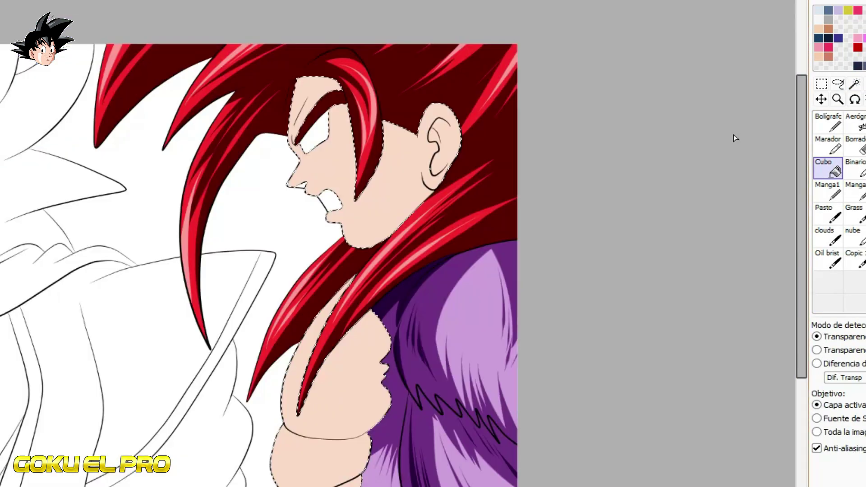
{"action": "key", "text": "n"}
{"action": "scroll", "coordinate": [311, 131], "scroll_direction": "up", "scroll_amount": 3}
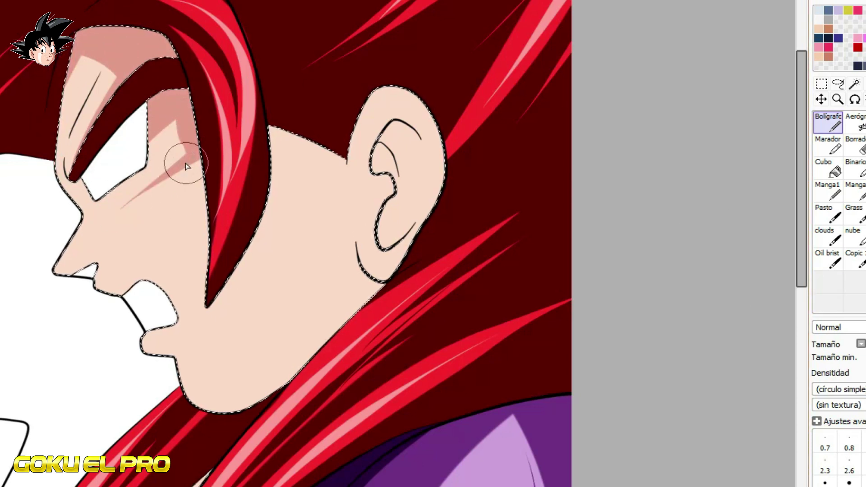
{"action": "left_click_drag", "start_coordinate": [259, 225], "coordinate": [308, 345]}
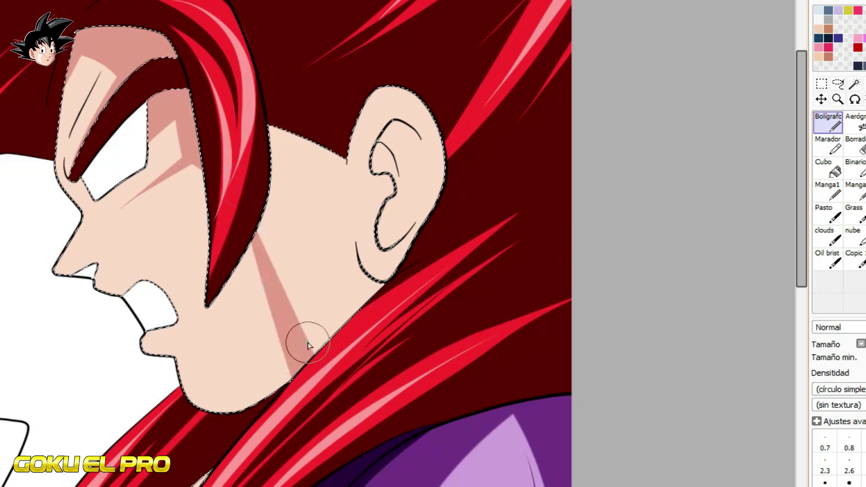
{"action": "left_click_drag", "start_coordinate": [361, 181], "coordinate": [431, 120]}
{"action": "left_click", "coordinate": [828, 168]}
{"action": "left_click", "coordinate": [335, 195]}
{"action": "left_click", "coordinate": [392, 158]}
{"action": "left_click", "coordinate": [828, 123]}
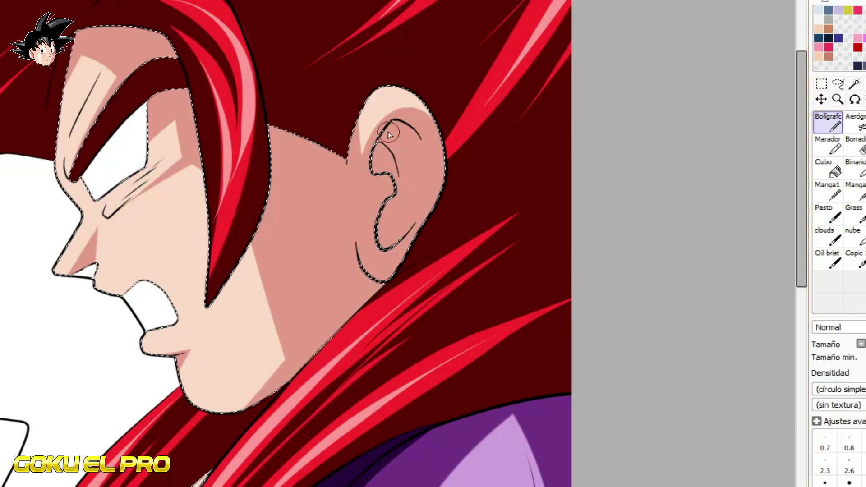
Step: Paint the inner hollows of the ear and the small neck patch below the earlobe dark brown
{"action": "scroll", "coordinate": [373, 159], "scroll_direction": "down", "scroll_amount": 3}
{"action": "scroll", "coordinate": [479, 76], "scroll_direction": "up", "scroll_amount": 6}
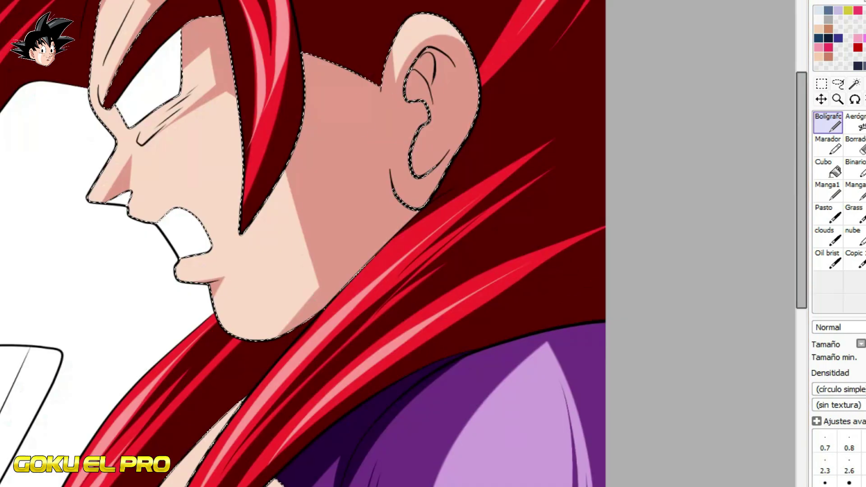
{"action": "left_click_drag", "start_coordinate": [432, 58], "coordinate": [442, 79]}
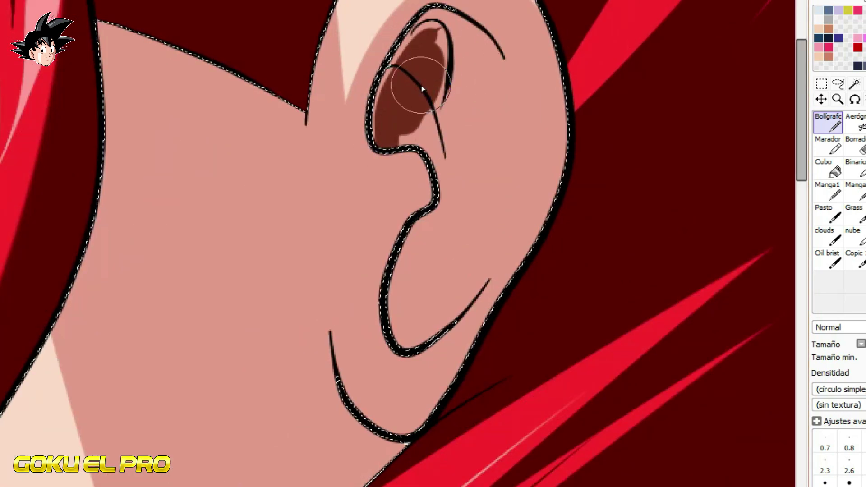
{"action": "left_click_drag", "start_coordinate": [431, 16], "coordinate": [410, 35]}
{"action": "left_click_drag", "start_coordinate": [402, 139], "coordinate": [417, 132]}
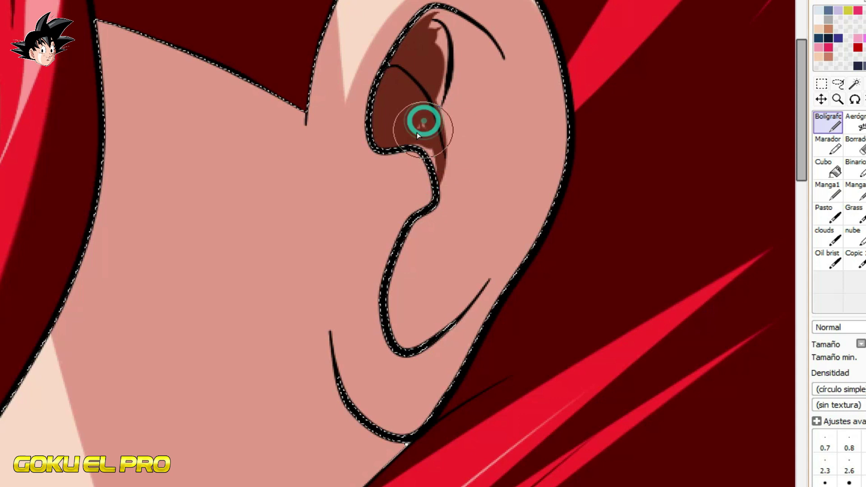
{"action": "mouse_move", "coordinate": [436, 165]}
{"action": "left_mouse_down"}
{"action": "mouse_move", "coordinate": [426, 23]}
{"action": "mouse_move", "coordinate": [425, 130]}
{"action": "mouse_move", "coordinate": [449, 185]}
{"action": "mouse_move", "coordinate": [442, 215]}
{"action": "mouse_move", "coordinate": [393, 274]}
{"action": "mouse_move", "coordinate": [418, 267]}
{"action": "left_mouse_up"}
{"action": "mouse_move", "coordinate": [453, 243]}
{"action": "left_mouse_down"}
{"action": "mouse_move", "coordinate": [448, 316]}
{"action": "mouse_move", "coordinate": [414, 140]}
{"action": "left_mouse_up"}
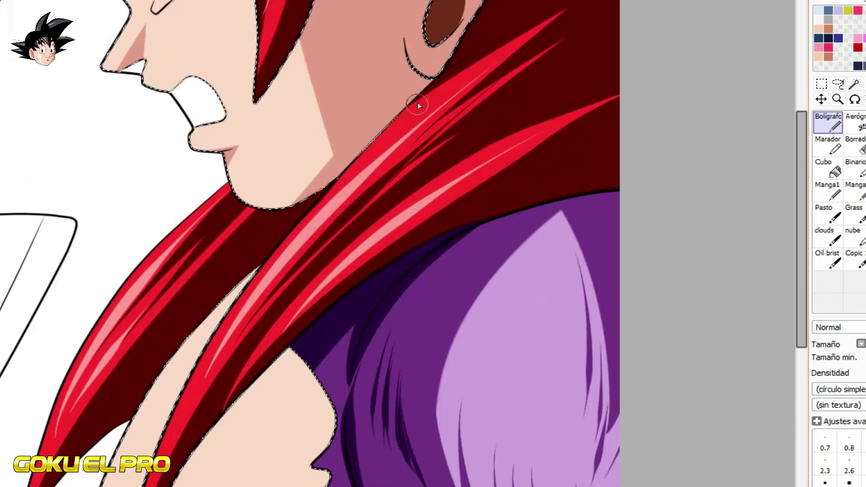
{"action": "scroll", "coordinate": [417, 102], "scroll_direction": "up", "scroll_amount": 2}
{"action": "scroll", "coordinate": [444, 56], "scroll_direction": "down", "scroll_amount": 4}
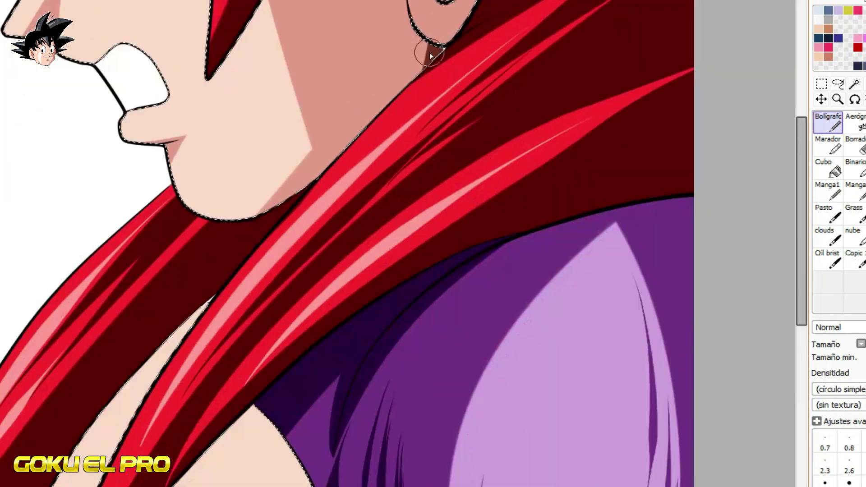
Step: Draw darker skin-tone shadow contours on the upper arm beside the hair strand, around the muscle and above the elbow crease
{"action": "scroll", "coordinate": [383, 163], "scroll_direction": "up", "scroll_amount": 2}
{"action": "left_click_drag", "start_coordinate": [249, 183], "coordinate": [376, 2]}
{"action": "mouse_move", "coordinate": [208, 201]}
{"action": "left_mouse_down"}
{"action": "mouse_move", "coordinate": [440, 137]}
{"action": "mouse_move", "coordinate": [444, 36]}
{"action": "left_mouse_up"}
{"action": "left_click_drag", "start_coordinate": [410, 2], "coordinate": [363, 115]}
{"action": "right_click", "coordinate": [226, 209]}
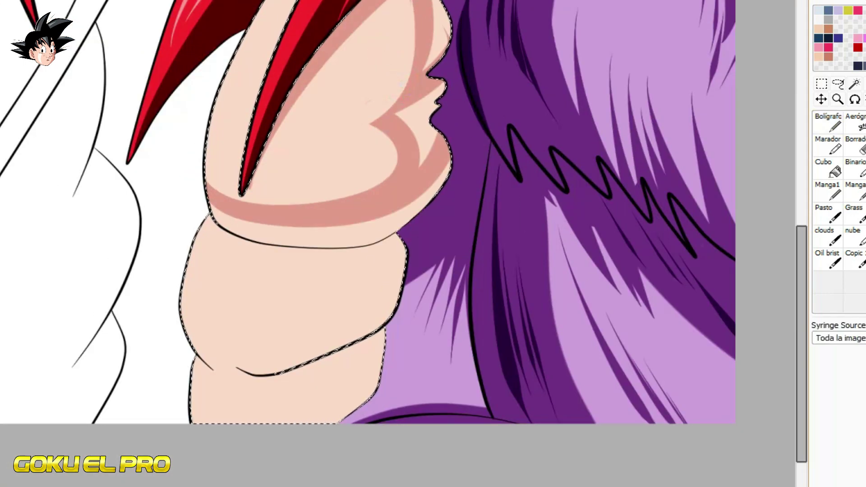
Step: Draw shadow contours below the two lower arm creases and fill the enclosed arm shadows with the darker skin tone
{"action": "left_click_drag", "start_coordinate": [212, 212], "coordinate": [399, 250]}
{"action": "key", "text": "ctrl+z"}
{"action": "mouse_move", "coordinate": [199, 193]}
{"action": "left_mouse_down"}
{"action": "mouse_move", "coordinate": [204, 207]}
{"action": "mouse_move", "coordinate": [399, 237]}
{"action": "left_mouse_up"}
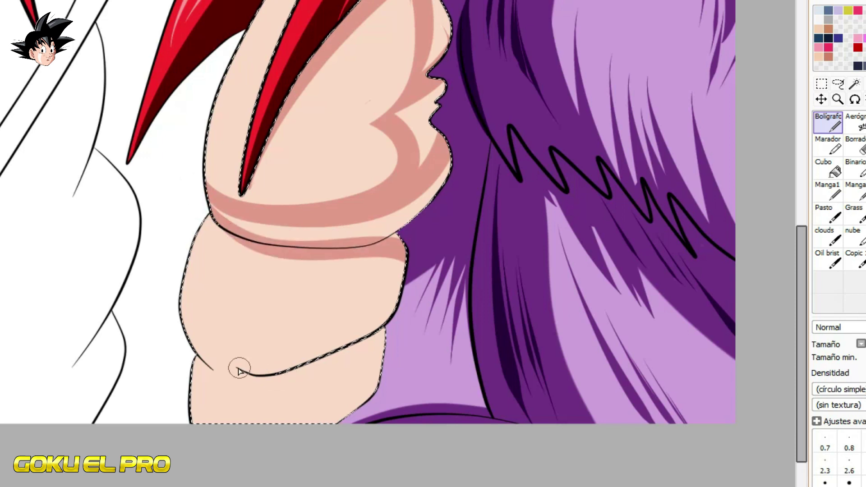
{"action": "left_click_drag", "start_coordinate": [226, 362], "coordinate": [352, 237]}
{"action": "left_click_drag", "start_coordinate": [304, 364], "coordinate": [304, 474]}
{"action": "left_click", "coordinate": [828, 168]}
{"action": "left_click", "coordinate": [392, 279]}
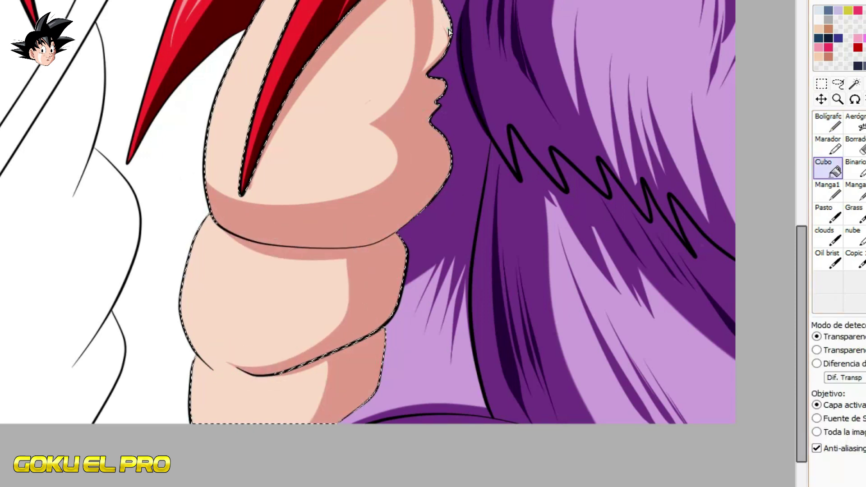
Step: Paint pale highlights along the arm's outer edge and muscle curves, and clear the skin selection
{"action": "key", "text": "n"}
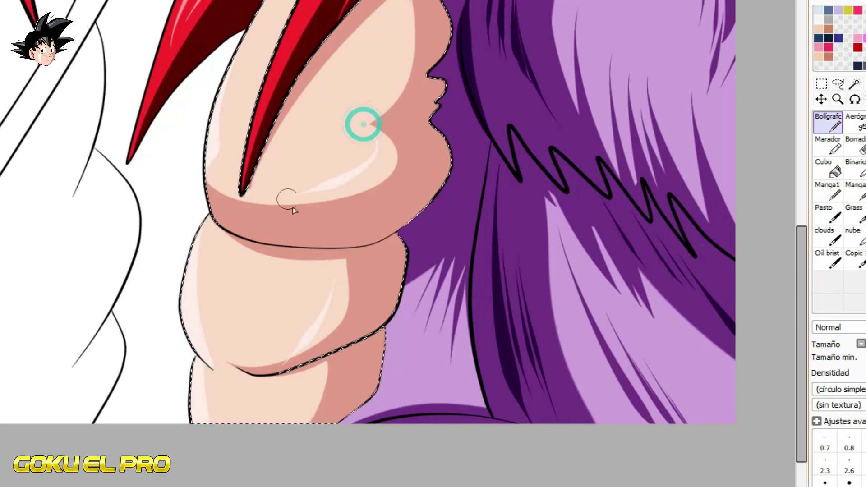
{"action": "scroll", "coordinate": [354, 246], "scroll_direction": "down", "scroll_amount": 5}
{"action": "scroll", "coordinate": [379, 149], "scroll_direction": "up", "scroll_amount": 4}
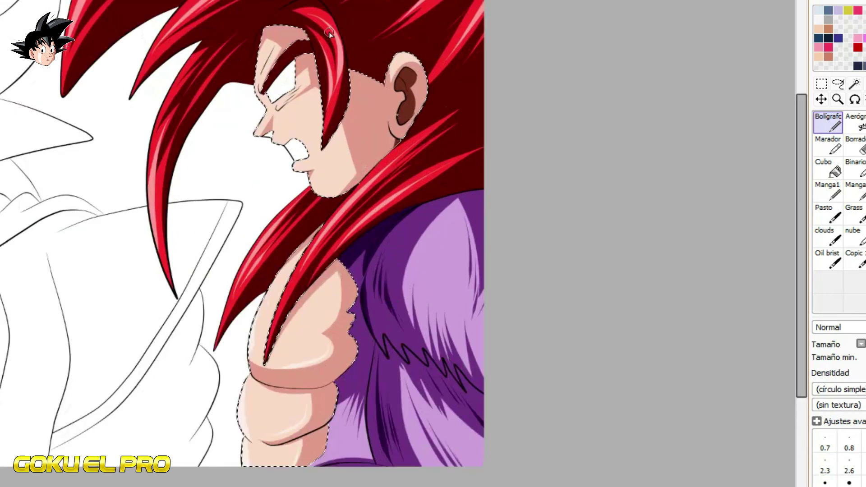
{"action": "key", "text": "ctrl+d"}
Step: Touch up the tiny stray gap where the face's skin meets the front hair lock
{"action": "scroll", "coordinate": [358, 101], "scroll_direction": "up", "scroll_amount": 3}
{"action": "scroll", "coordinate": [300, 57], "scroll_direction": "up", "scroll_amount": 5}
{"action": "left_click", "coordinate": [316, 62]}
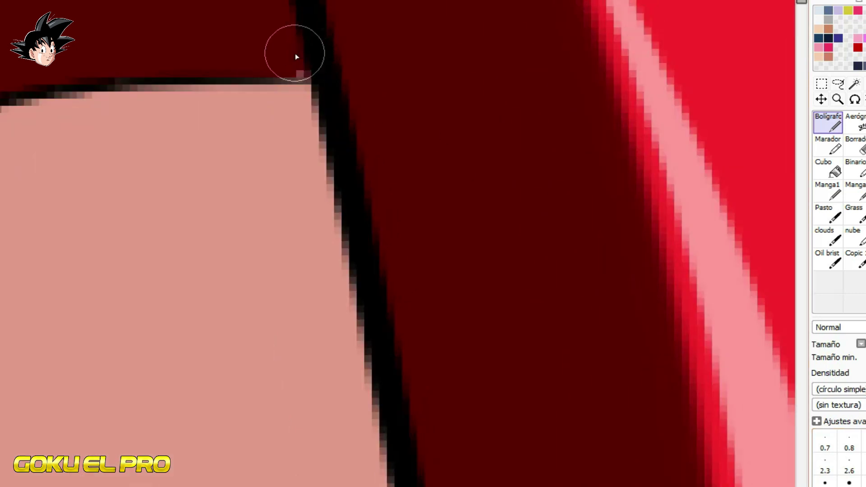
{"action": "scroll", "coordinate": [377, 39], "scroll_direction": "down", "scroll_amount": 5}
{"action": "scroll", "coordinate": [174, 461], "scroll_direction": "up", "scroll_amount": 4}
{"action": "left_click", "coordinate": [828, 168]}
{"action": "left_click", "coordinate": [237, 180]}
{"action": "scroll", "coordinate": [237, 159], "scroll_direction": "down", "scroll_amount": 2}
{"action": "key", "text": "ctrl+z"}
Step: Fill the narrow skin sliver between the hair strands with the darker skin tone and paint over the white gap at its tip
{"action": "left_click", "coordinate": [855, 83]}
{"action": "left_click", "coordinate": [244, 187]}
{"action": "left_click", "coordinate": [826, 168]}
{"action": "left_click", "coordinate": [239, 185]}
{"action": "scroll", "coordinate": [239, 185], "scroll_direction": "down", "scroll_amount": 4}
{"action": "scroll", "coordinate": [250, 102], "scroll_direction": "up", "scroll_amount": 2}
{"action": "scroll", "coordinate": [252, 126], "scroll_direction": "up", "scroll_amount": 3}
{"action": "left_click", "coordinate": [828, 118]}
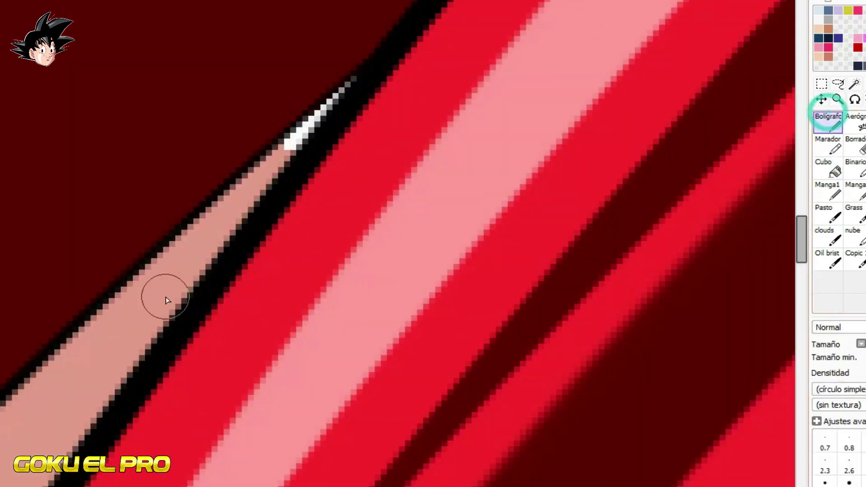
{"action": "scroll", "coordinate": [282, 145], "scroll_direction": "up", "scroll_amount": 2}
{"action": "scroll", "coordinate": [289, 84], "scroll_direction": "down", "scroll_amount": 4}
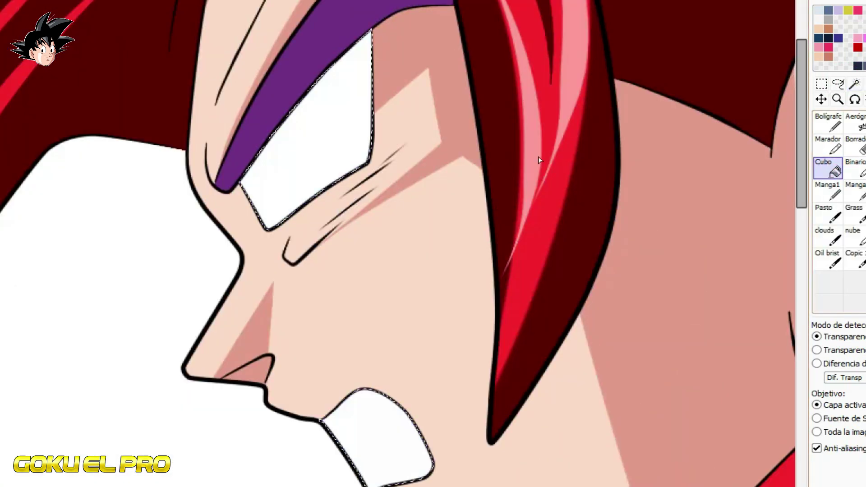
Step: Fill the profile fighter's eye and teeth with very light grey and draw thin grey lines separating the teeth
{"action": "left_click", "coordinate": [347, 140]}
{"action": "left_click", "coordinate": [382, 424]}
{"action": "key", "text": "n"}
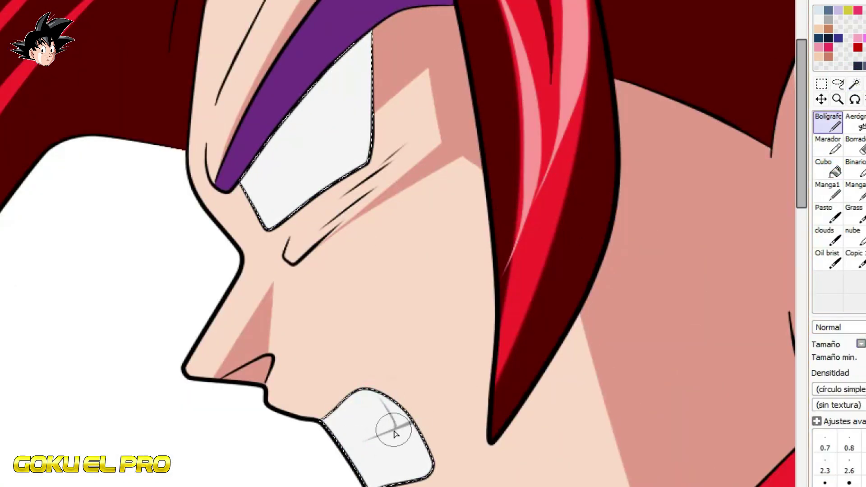
Step: Paint a purple iris with a black pupil and a white highlight in the profile fighter's eye
{"action": "right_click", "coordinate": [315, 33]}
{"action": "left_click_drag", "start_coordinate": [262, 163], "coordinate": [254, 200]}
{"action": "key", "text": "ctrl+z"}
{"action": "left_click_drag", "start_coordinate": [264, 144], "coordinate": [255, 198]}
{"action": "right_click", "coordinate": [253, 160]}
{"action": "left_click", "coordinate": [249, 179]}
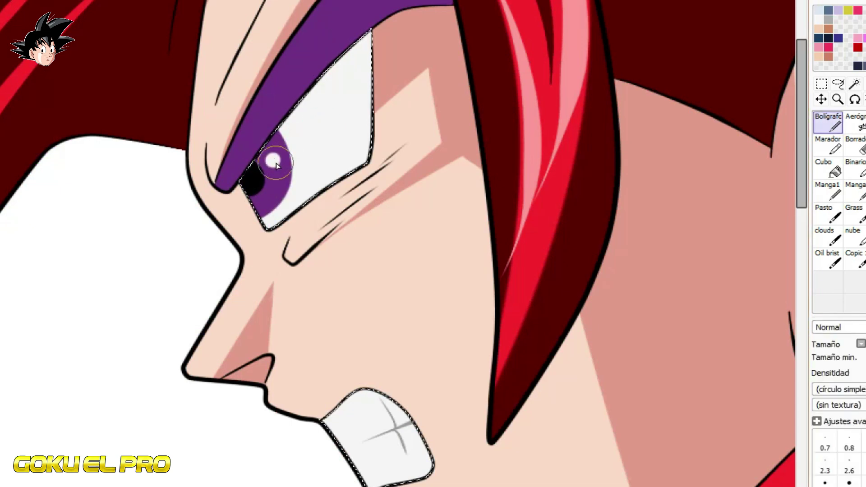
Step: Select the masked character's scarf around the neck and fill it with dark indigo
{"action": "scroll", "coordinate": [367, 165], "scroll_direction": "down", "scroll_amount": 6}
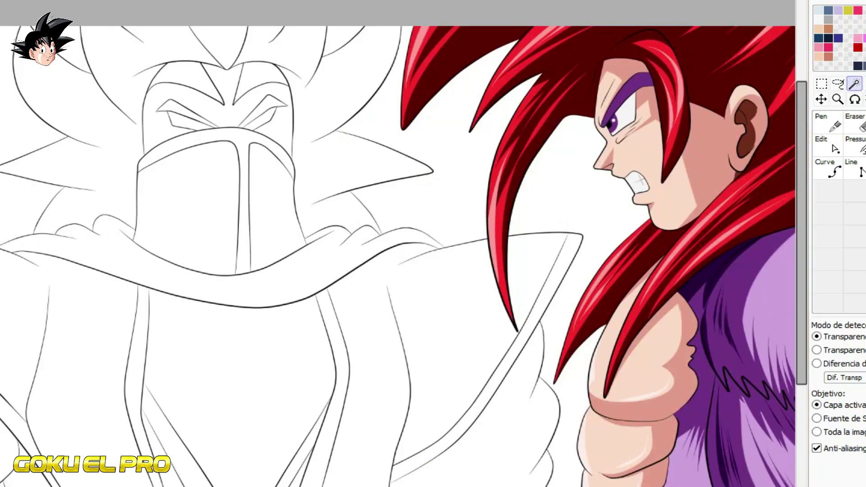
{"action": "left_click", "coordinate": [357, 260]}
{"action": "left_click", "coordinate": [830, 164]}
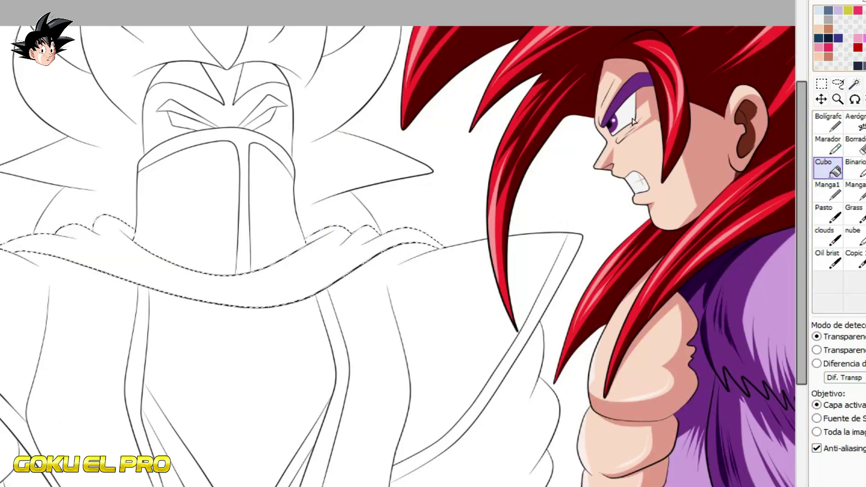
{"action": "left_click", "coordinate": [357, 260]}
Step: Shade the scarf's folds with near-black navy and add thin lavender highlights along the raised folds
{"action": "left_click", "coordinate": [828, 123]}
{"action": "scroll", "coordinate": [135, 237], "scroll_direction": "up", "scroll_amount": 2}
{"action": "scroll", "coordinate": [246, 289], "scroll_direction": "down", "scroll_amount": 1}
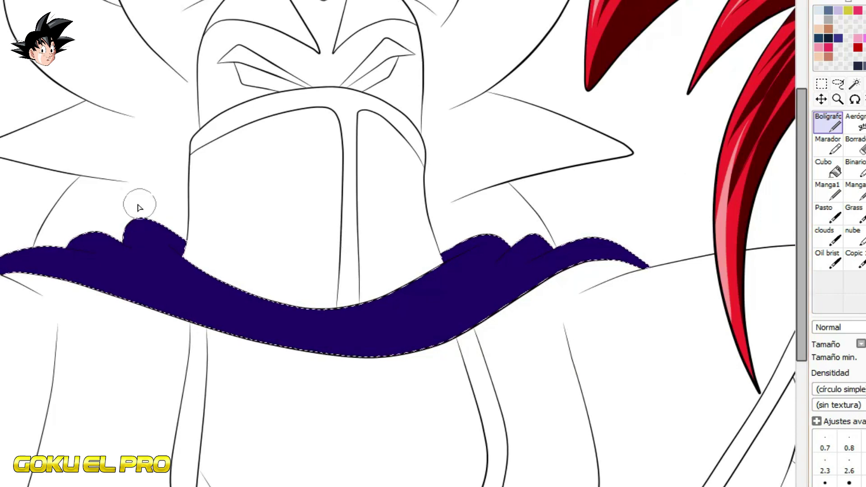
{"action": "left_click_drag", "start_coordinate": [73, 242], "coordinate": [269, 328]}
{"action": "mouse_move", "coordinate": [24, 263]}
{"action": "left_mouse_down"}
{"action": "mouse_move", "coordinate": [359, 338]}
{"action": "mouse_move", "coordinate": [638, 260]}
{"action": "mouse_move", "coordinate": [542, 283]}
{"action": "left_mouse_up"}
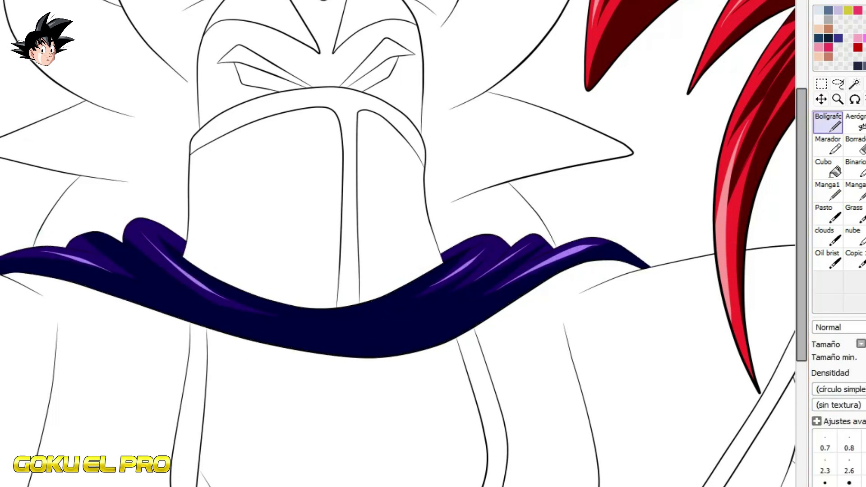
Step: Try to select the narrow trim bands on the masked character's cloak with the Magic Wand
{"action": "scroll", "coordinate": [624, 266], "scroll_direction": "down", "scroll_amount": 2}
{"action": "scroll", "coordinate": [605, 246], "scroll_direction": "up", "scroll_amount": 2}
{"action": "scroll", "coordinate": [631, 255], "scroll_direction": "down", "scroll_amount": 2}
{"action": "left_click", "coordinate": [854, 83]}
{"action": "left_click", "coordinate": [218, 448]}
{"action": "left_click", "coordinate": [339, 451]}
{"action": "left_click", "coordinate": [495, 453]}
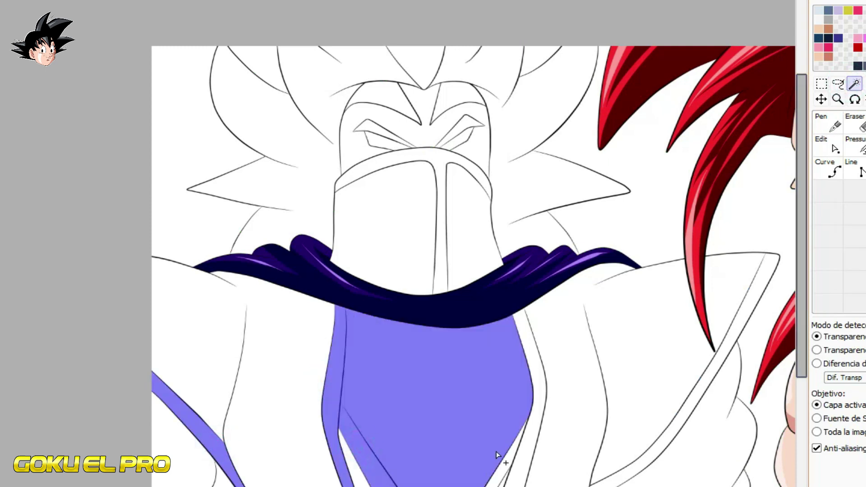
{"action": "left_click", "coordinate": [818, 149]}
{"action": "left_click", "coordinate": [854, 84]}
{"action": "scroll", "coordinate": [231, 226], "scroll_direction": "down", "scroll_amount": 5}
{"action": "scroll", "coordinate": [231, 228], "scroll_direction": "up", "scroll_amount": 2}
{"action": "left_click", "coordinate": [827, 145]}
Step: Select the trim bands on the masked character's cloak and collar and fill them with mustard yellow
{"action": "left_click", "coordinate": [853, 83]}
{"action": "left_click", "coordinate": [689, 216]}
{"action": "left_click", "coordinate": [599, 374]}
{"action": "left_click", "coordinate": [312, 362]}
{"action": "left_click", "coordinate": [612, 321]}
{"action": "left_click", "coordinate": [386, 58]}
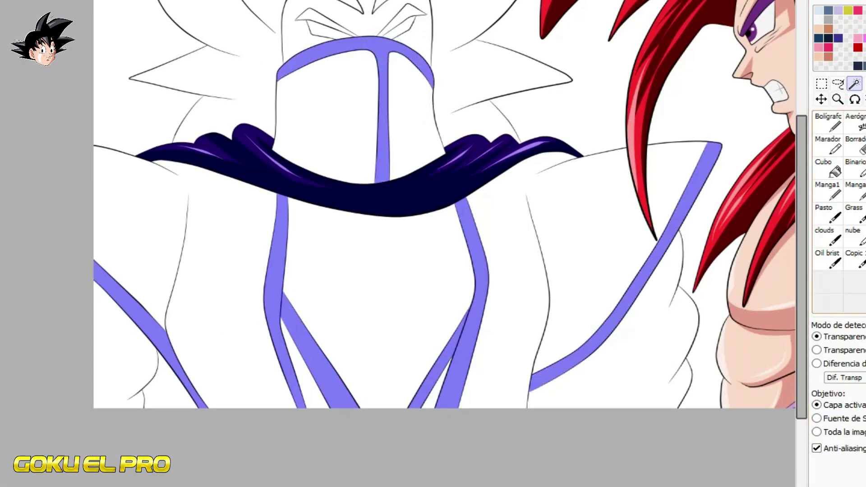
{"action": "left_click", "coordinate": [830, 167]}
{"action": "left_click", "coordinate": [382, 137]}
{"action": "left_click", "coordinate": [280, 329]}
{"action": "left_click", "coordinate": [576, 348]}
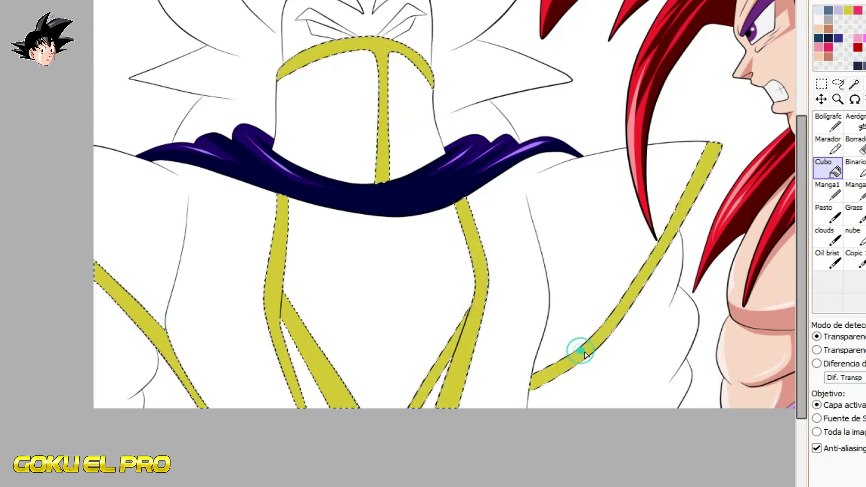
Step: Draw dark olive shadow edges across the yellow bands on the chest, both sides of the cloak and the sleeves
{"action": "left_click", "coordinate": [828, 121]}
{"action": "left_click_drag", "start_coordinate": [192, 268], "coordinate": [134, 342]}
{"action": "left_click_drag", "start_coordinate": [234, 312], "coordinate": [496, 295]}
{"action": "key", "text": "ctrl+z"}
{"action": "key", "text": "ctrl+z"}
{"action": "left_click_drag", "start_coordinate": [248, 308], "coordinate": [496, 296]}
{"action": "left_click_drag", "start_coordinate": [271, 363], "coordinate": [485, 357]}
{"action": "left_click_drag", "start_coordinate": [591, 308], "coordinate": [629, 341]}
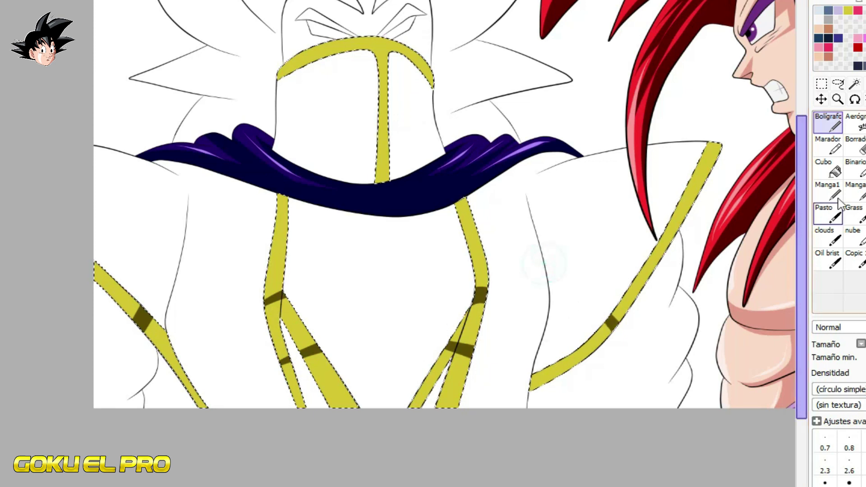
Step: Fill the shadowed sections of the cloak's yellow bands with dark olive
{"action": "left_click", "coordinate": [830, 168]}
{"action": "left_click", "coordinate": [591, 344]}
{"action": "left_click", "coordinate": [469, 327]}
{"action": "left_click", "coordinate": [293, 325]}
{"action": "left_click", "coordinate": [166, 347]}
Step: Shade the base of the collar's vertical band dark olive with a V-shaped edge and add pale yellow highlights on the collar rim and shoulder tip
{"action": "left_click", "coordinate": [827, 122]}
{"action": "left_click_drag", "start_coordinate": [380, 161], "coordinate": [386, 185]}
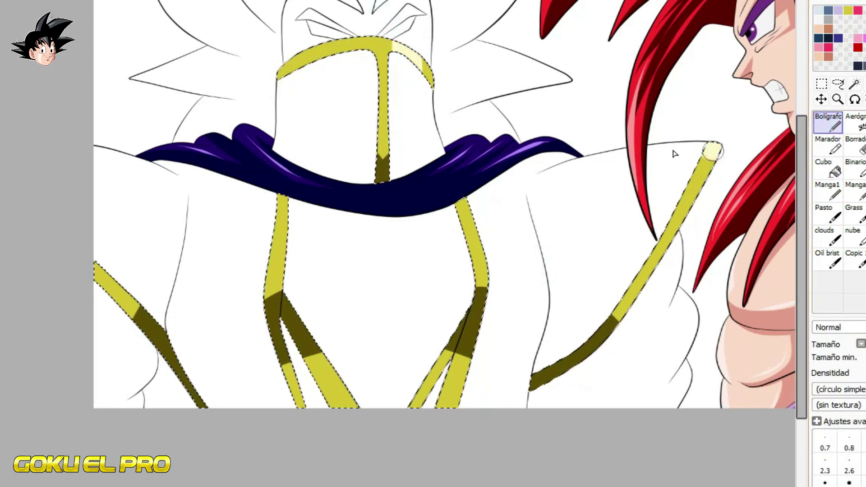
{"action": "scroll", "coordinate": [291, 379], "scroll_direction": "up", "scroll_amount": 5}
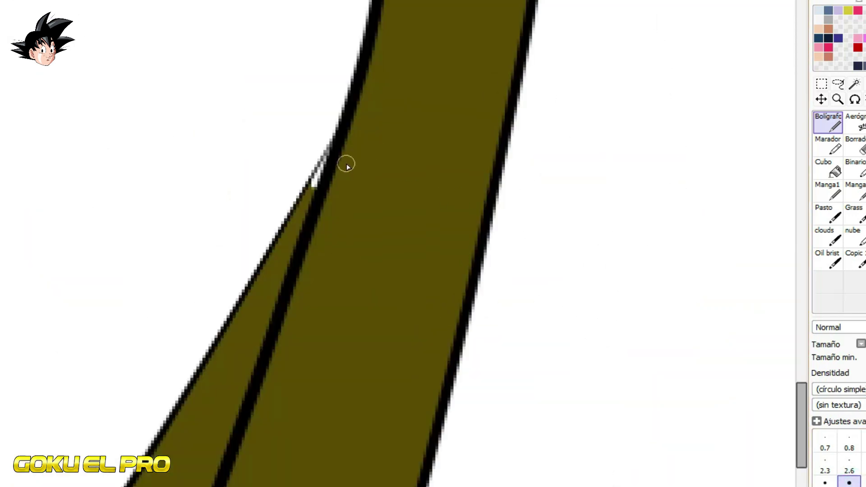
{"action": "scroll", "coordinate": [346, 166], "scroll_direction": "up", "scroll_amount": 1}
{"action": "scroll", "coordinate": [280, 236], "scroll_direction": "down", "scroll_amount": 6}
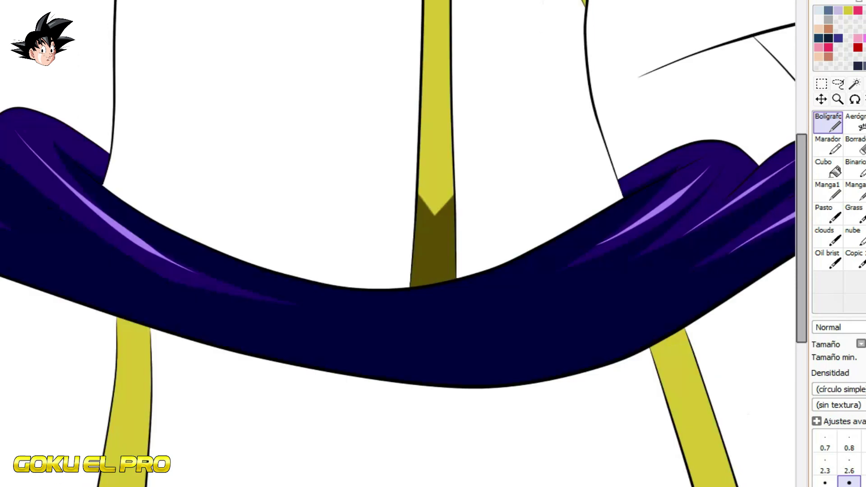
{"action": "scroll", "coordinate": [447, 106], "scroll_direction": "up", "scroll_amount": 5}
{"action": "scroll", "coordinate": [447, 106], "scroll_direction": "down", "scroll_amount": 5}
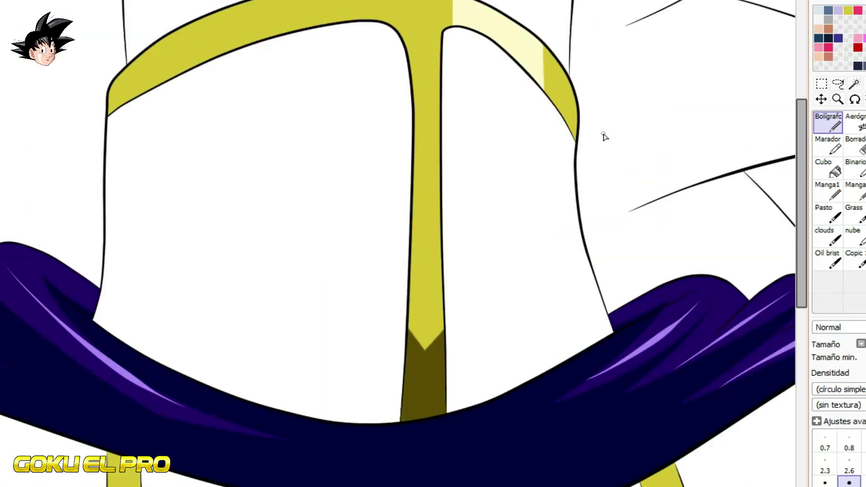
{"action": "scroll", "coordinate": [604, 135], "scroll_direction": "down", "scroll_amount": 5}
Step: Select the masked character's cloak, chest and sleeve areas together with both panels of the collar
{"action": "left_click", "coordinate": [854, 84]}
{"action": "left_click_drag", "start_coordinate": [736, 255], "coordinate": [564, 194]}
{"action": "left_click", "coordinate": [553, 196]}
{"action": "left_click", "coordinate": [385, 212]}
{"action": "left_click", "coordinate": [266, 226]}
{"action": "left_click", "coordinate": [201, 286]}
{"action": "scroll", "coordinate": [431, 293], "scroll_direction": "up", "scroll_amount": 3}
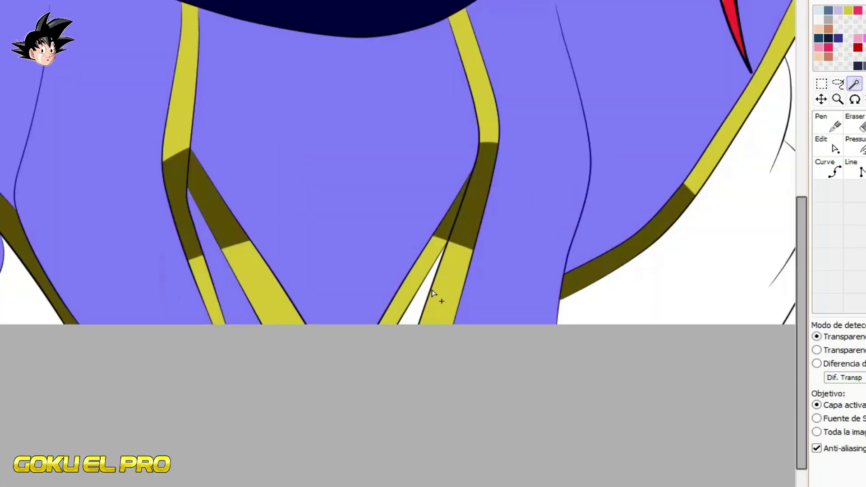
{"action": "scroll", "coordinate": [432, 294], "scroll_direction": "down", "scroll_amount": 2}
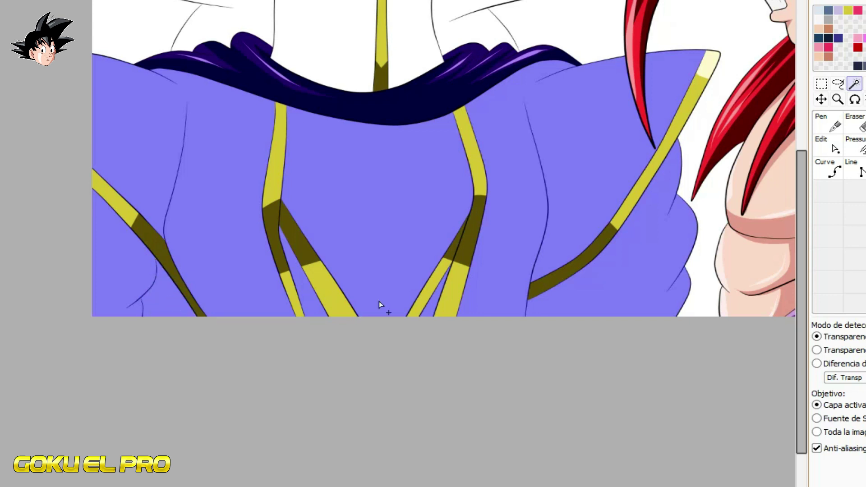
{"action": "left_click", "coordinate": [835, 172]}
{"action": "scroll", "coordinate": [224, 207], "scroll_direction": "down", "scroll_amount": 1}
{"action": "scroll", "coordinate": [225, 207], "scroll_direction": "up", "scroll_amount": 1}
{"action": "left_click", "coordinate": [854, 83]}
{"action": "left_click", "coordinate": [288, 95]}
{"action": "left_click", "coordinate": [370, 103]}
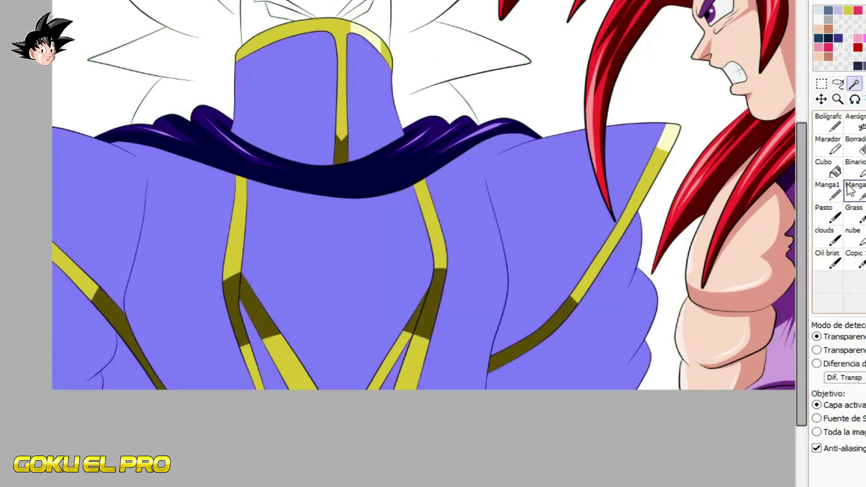
Step: Fill the selected cloak, chest, sleeves and collar panels with a flat base colour and recolour it slate grey
{"action": "left_click", "coordinate": [829, 169]}
{"action": "left_click", "coordinate": [510, 210]}
{"action": "left_click", "coordinate": [511, 210]}
{"action": "left_click", "coordinate": [338, 266]}
{"action": "left_click", "coordinate": [138, 267]}
{"action": "left_click", "coordinate": [79, 357]}
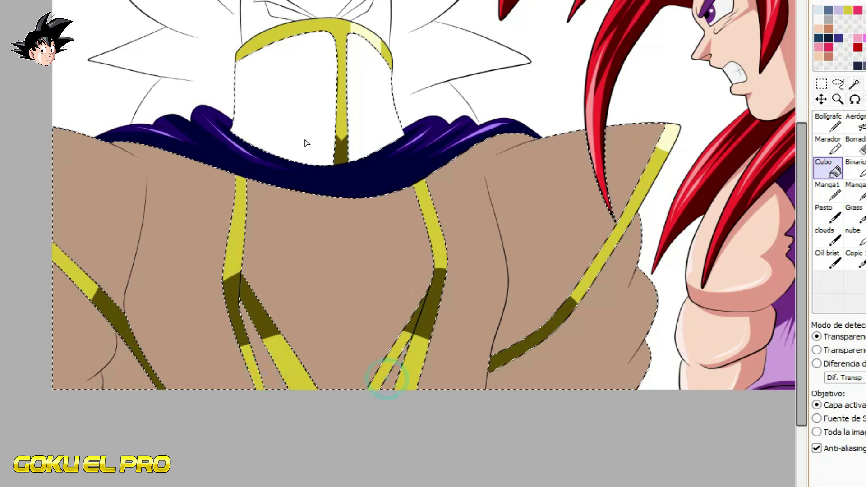
{"action": "left_click", "coordinate": [306, 143]}
{"action": "left_click", "coordinate": [358, 140]}
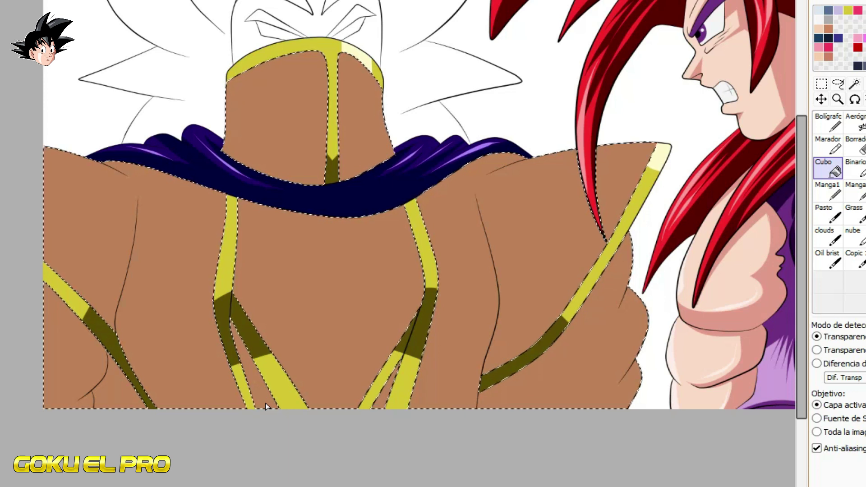
{"action": "left_click", "coordinate": [362, 350]}
Step: Paint near-black navy fold shadows on the cloak, chest and collar, filling the enclosed areas below the chest
{"action": "left_click", "coordinate": [828, 122]}
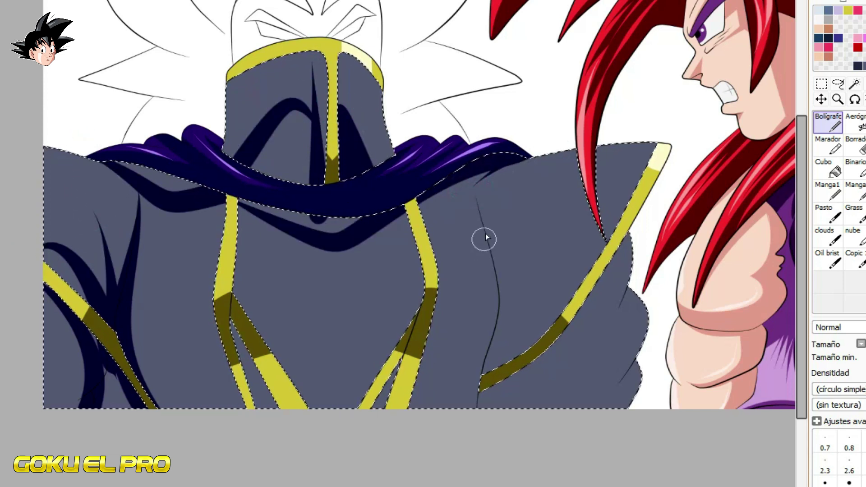
{"action": "left_click_drag", "start_coordinate": [475, 195], "coordinate": [463, 406]}
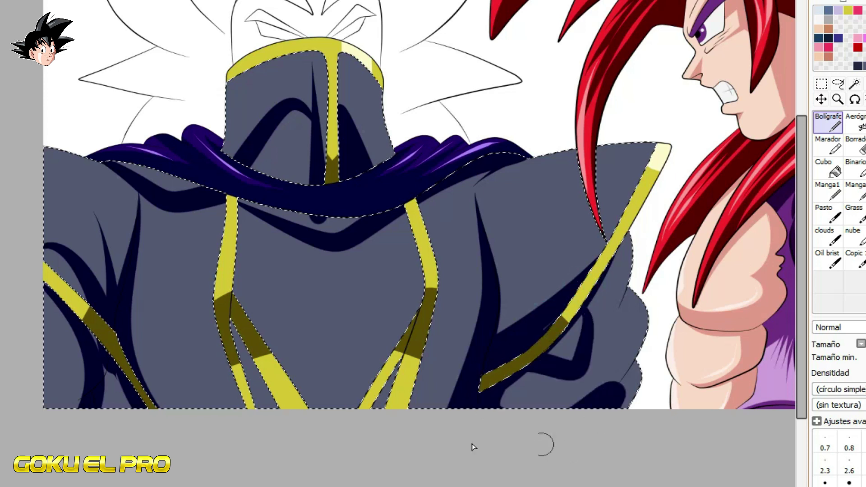
{"action": "left_click_drag", "start_coordinate": [137, 325], "coordinate": [464, 361]}
{"action": "key", "text": "g"}
{"action": "left_click", "coordinate": [444, 388]}
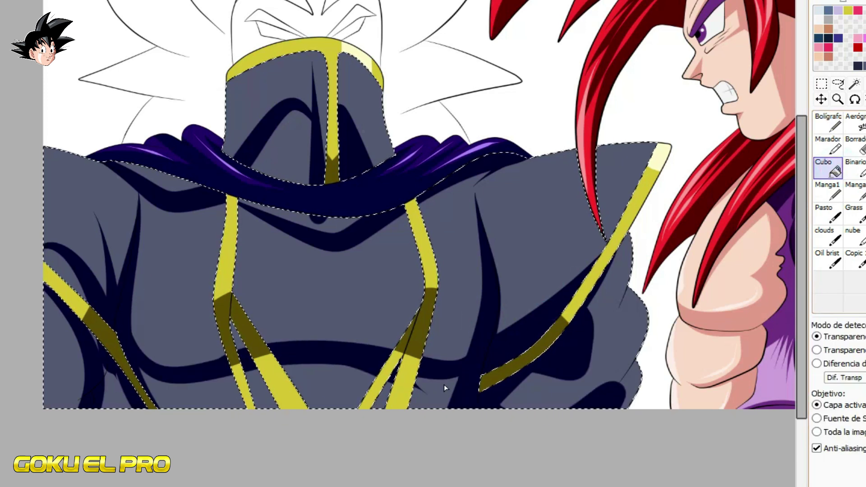
{"action": "left_click", "coordinate": [325, 383]}
{"action": "left_click", "coordinate": [194, 388]}
{"action": "left_click", "coordinate": [124, 392]}
{"action": "left_click", "coordinate": [236, 338]}
{"action": "left_click", "coordinate": [278, 149]}
Step: Add light periwinkle highlights along the cloak's shoulders, chest folds, sleeves and the collar edges
{"action": "left_click", "coordinate": [827, 120]}
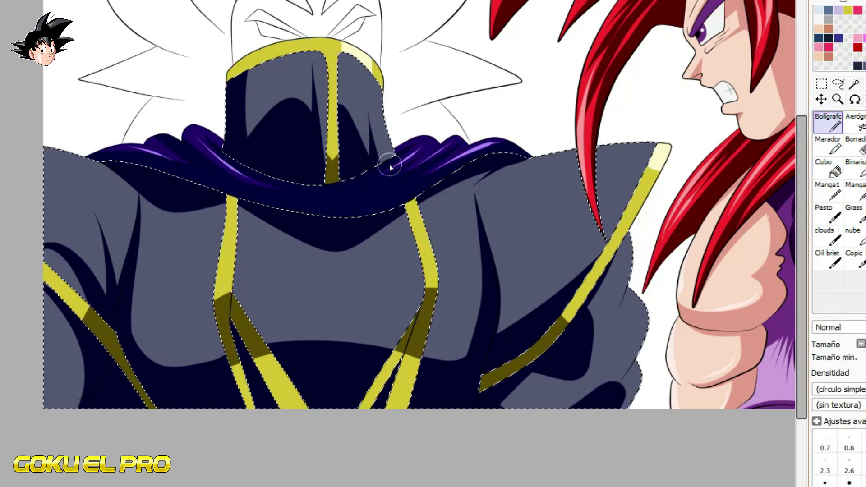
{"action": "left_click_drag", "start_coordinate": [44, 148], "coordinate": [113, 181]}
{"action": "left_click_drag", "start_coordinate": [61, 323], "coordinate": [65, 406]}
{"action": "left_click_drag", "start_coordinate": [142, 255], "coordinate": [170, 351]}
{"action": "mouse_move", "coordinate": [242, 242]}
{"action": "left_mouse_down"}
{"action": "mouse_move", "coordinate": [238, 273]}
{"action": "mouse_move", "coordinate": [275, 330]}
{"action": "left_mouse_up"}
{"action": "left_click_drag", "start_coordinate": [293, 336], "coordinate": [396, 315]}
{"action": "left_click_drag", "start_coordinate": [469, 205], "coordinate": [454, 349]}
{"action": "left_click_drag", "start_coordinate": [616, 196], "coordinate": [527, 295]}
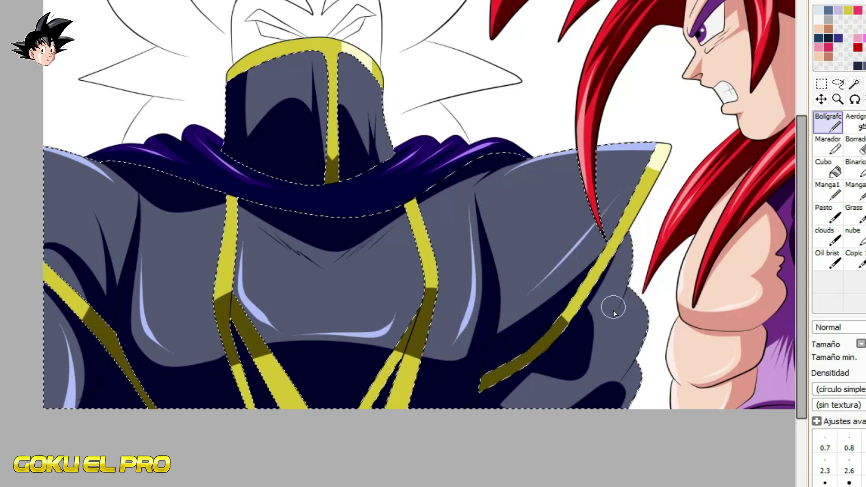
{"action": "left_click_drag", "start_coordinate": [613, 311], "coordinate": [637, 357]}
{"action": "left_click_drag", "start_coordinate": [342, 56], "coordinate": [381, 92]}
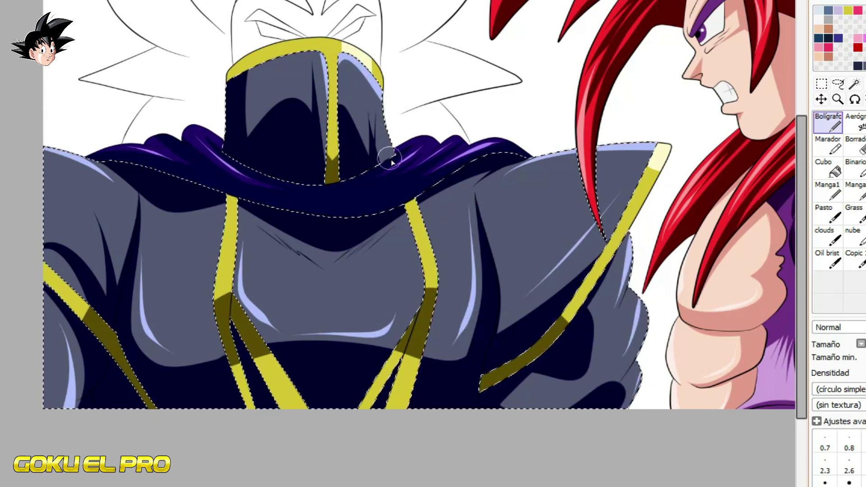
Step: Clear the selection and touch up the cloak's colouring beside the yellow trim
{"action": "key", "text": "ctrl+d"}
{"action": "scroll", "coordinate": [70, 351], "scroll_direction": "up", "scroll_amount": 6}
{"action": "scroll", "coordinate": [393, 364], "scroll_direction": "up", "scroll_amount": 2}
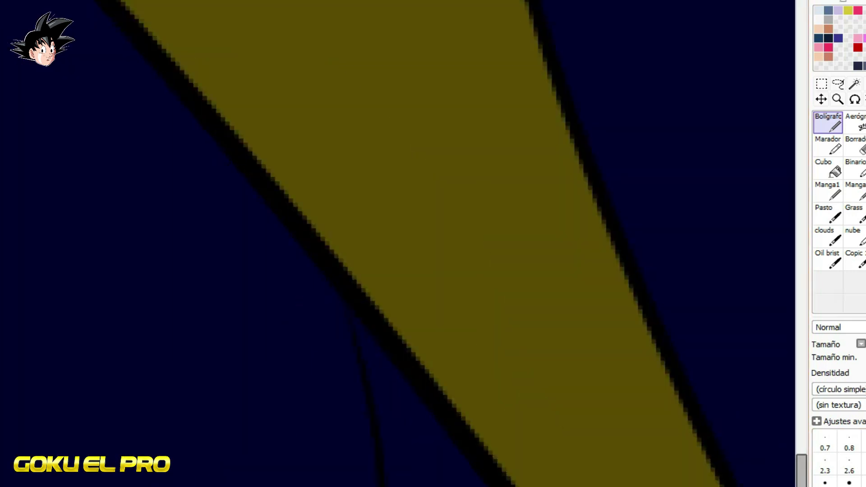
{"action": "scroll", "coordinate": [173, 413], "scroll_direction": "down", "scroll_amount": 7}
{"action": "scroll", "coordinate": [663, 417], "scroll_direction": "up", "scroll_amount": 8}
{"action": "mouse_move", "coordinate": [532, 276]}
{"action": "left_mouse_down"}
{"action": "mouse_move", "coordinate": [483, 408]}
{"action": "mouse_move", "coordinate": [474, 361]}
{"action": "left_mouse_up"}
{"action": "scroll", "coordinate": [308, 417], "scroll_direction": "down", "scroll_amount": 4}
{"action": "scroll", "coordinate": [308, 418], "scroll_direction": "down", "scroll_amount": 5}
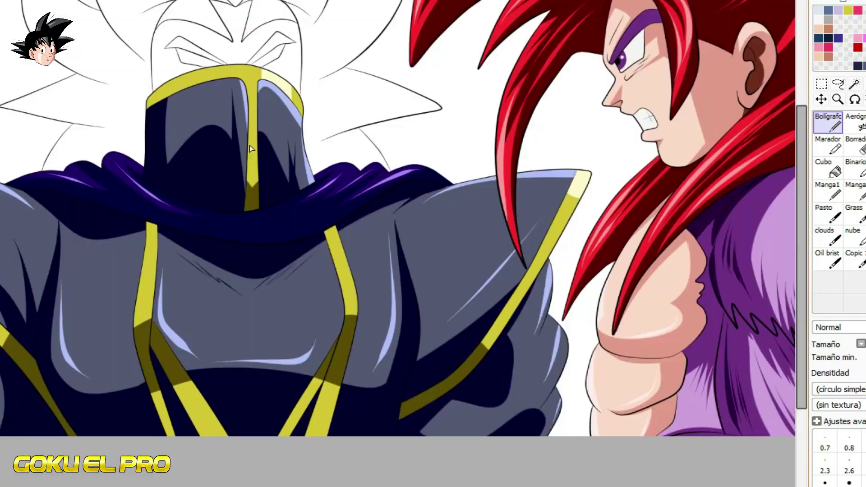
Step: Select the masked character's face area around the eyes and fill it with medium grey
{"action": "scroll", "coordinate": [53, 219], "scroll_direction": "up", "scroll_amount": 4}
{"action": "scroll", "coordinate": [53, 219], "scroll_direction": "down", "scroll_amount": 3}
{"action": "left_click", "coordinate": [854, 85]}
{"action": "scroll", "coordinate": [343, 40], "scroll_direction": "up", "scroll_amount": 3}
{"action": "left_click", "coordinate": [447, 36]}
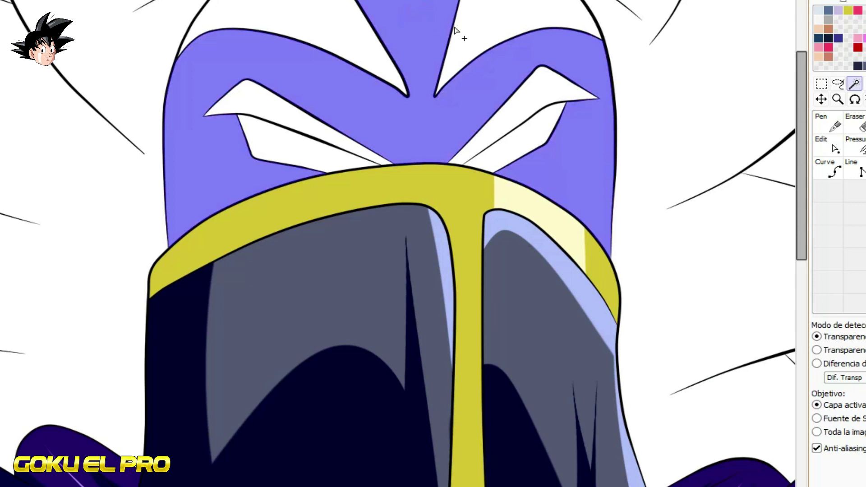
{"action": "left_click", "coordinate": [834, 168]}
{"action": "left_click", "coordinate": [415, 90]}
{"action": "scroll", "coordinate": [415, 90], "scroll_direction": "down", "scroll_amount": 5}
{"action": "scroll", "coordinate": [414, 79], "scroll_direction": "up", "scroll_amount": 5}
Step: Shade the face with dark grey and near-black shadows, add white highlights between the eyes and along the edge, and clear the selection
{"action": "left_click", "coordinate": [839, 127]}
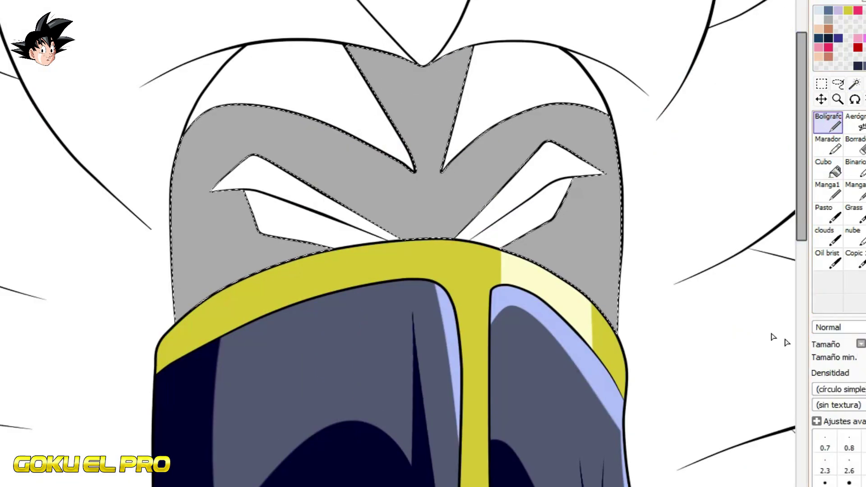
{"action": "mouse_move", "coordinate": [264, 106]}
{"action": "left_mouse_down"}
{"action": "mouse_move", "coordinate": [259, 277]}
{"action": "mouse_move", "coordinate": [202, 291]}
{"action": "left_mouse_up"}
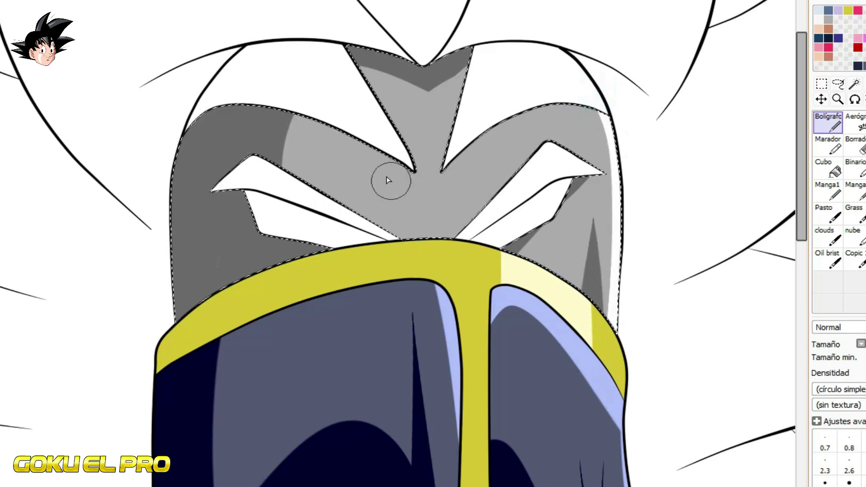
{"action": "left_click_drag", "start_coordinate": [221, 108], "coordinate": [189, 316]}
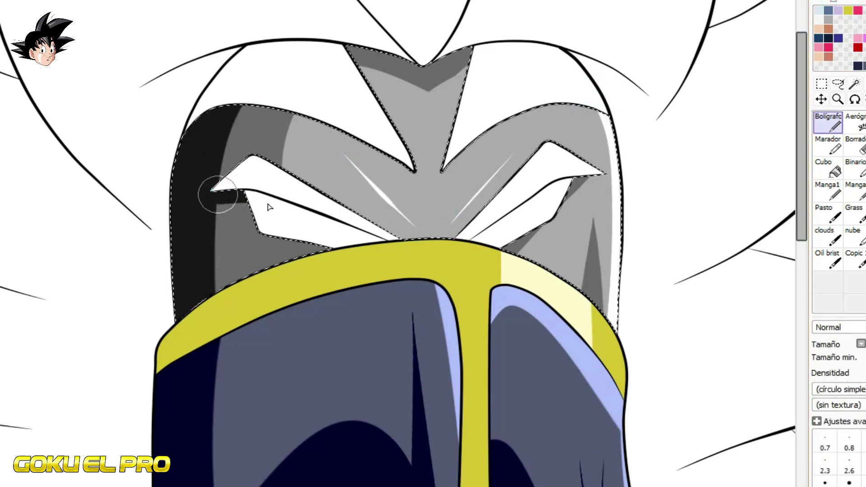
{"action": "scroll", "coordinate": [354, 38], "scroll_direction": "up", "scroll_amount": 3}
{"action": "key", "text": "ctrl+d"}
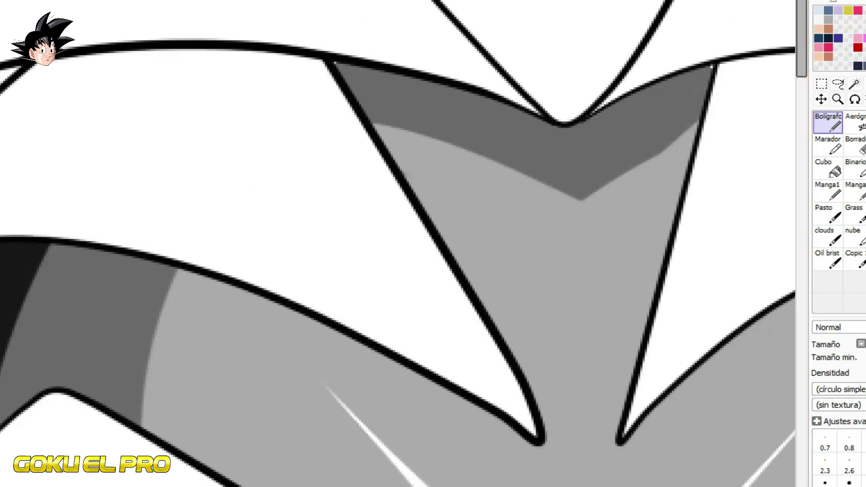
Step: Select all of the masked character's spiky hair and both eyebrows
{"action": "scroll", "coordinate": [371, 41], "scroll_direction": "down", "scroll_amount": 3}
{"action": "left_click", "coordinate": [854, 84]}
{"action": "scroll", "coordinate": [319, 100], "scroll_direction": "down", "scroll_amount": 2}
{"action": "left_click", "coordinate": [380, 43]}
{"action": "left_click", "coordinate": [538, 71]}
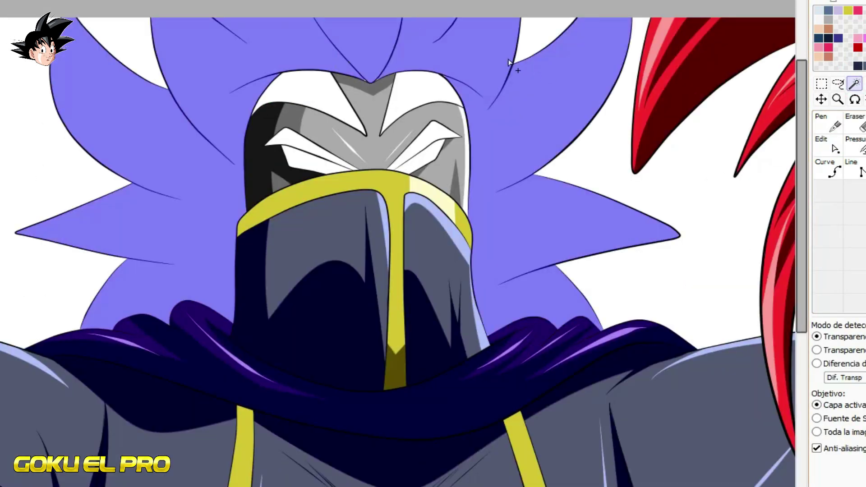
{"action": "scroll", "coordinate": [334, 116], "scroll_direction": "up", "scroll_amount": 3}
{"action": "left_click", "coordinate": [290, 170]}
{"action": "left_click", "coordinate": [485, 158]}
{"action": "scroll", "coordinate": [402, 97], "scroll_direction": "down", "scroll_amount": 2}
Step: Fill the selected hair and eyebrows with pale beige
{"action": "key", "text": "ctrl+shift+n"}
{"action": "left_click", "coordinate": [203, 121]}
{"action": "left_click", "coordinate": [315, 130]}
{"action": "scroll", "coordinate": [324, 124], "scroll_direction": "down", "scroll_amount": 2}
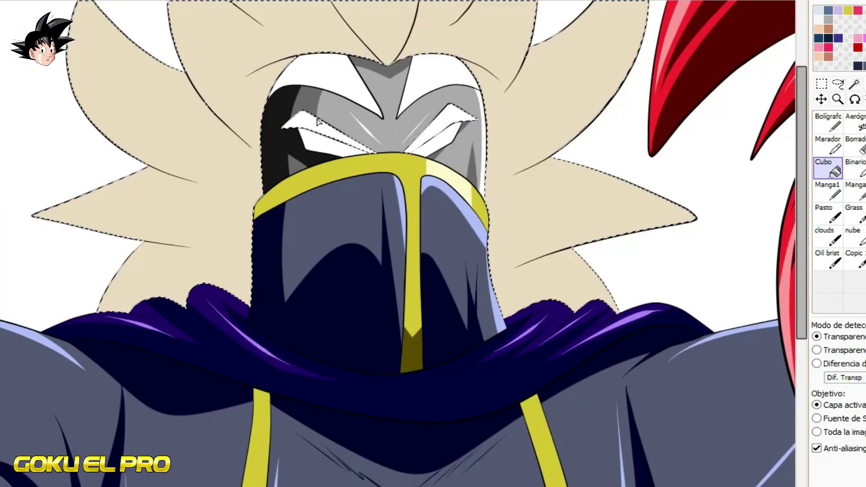
{"action": "left_click", "coordinate": [444, 115]}
Step: Paint tapered olive-brown shadows on the hair spikes left of the masked character's face
{"action": "scroll", "coordinate": [444, 106], "scroll_direction": "up", "scroll_amount": 2}
{"action": "left_click", "coordinate": [830, 124]}
{"action": "left_click_drag", "start_coordinate": [475, 180], "coordinate": [543, 216]}
{"action": "left_click_drag", "start_coordinate": [1, 68], "coordinate": [244, 279]}
{"action": "mouse_move", "coordinate": [217, 240]}
{"action": "left_mouse_down"}
{"action": "mouse_move", "coordinate": [45, 78]}
{"action": "mouse_move", "coordinate": [241, 244]}
{"action": "left_mouse_up"}
{"action": "mouse_move", "coordinate": [153, 1]}
{"action": "left_mouse_down"}
{"action": "mouse_move", "coordinate": [275, 113]}
{"action": "mouse_move", "coordinate": [197, 1]}
{"action": "mouse_move", "coordinate": [352, 65]}
{"action": "left_mouse_up"}
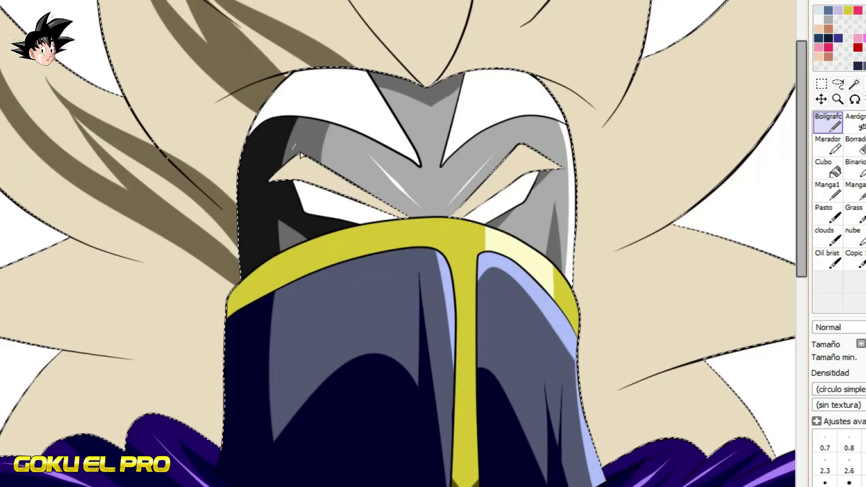
{"action": "scroll", "coordinate": [398, 244], "scroll_direction": "left", "scroll_amount": 3}
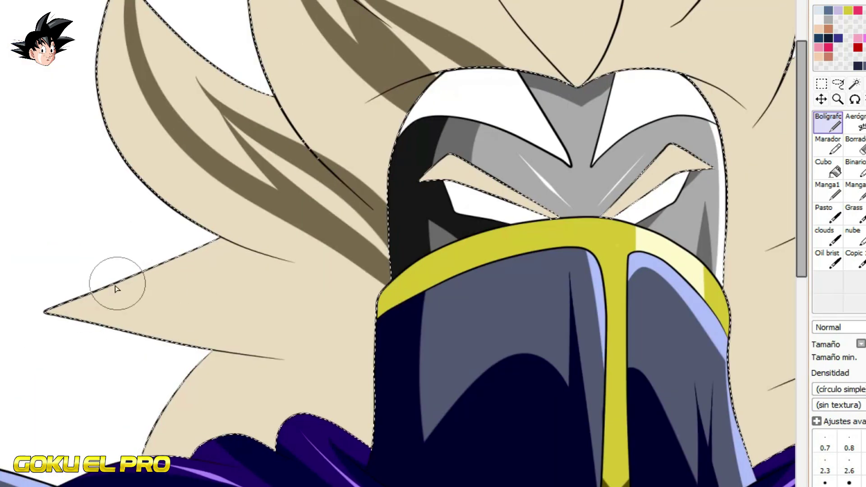
{"action": "left_click_drag", "start_coordinate": [82, 309], "coordinate": [371, 273]}
{"action": "mouse_move", "coordinate": [189, 456]}
{"action": "left_mouse_down"}
{"action": "mouse_move", "coordinate": [438, 326]}
{"action": "mouse_move", "coordinate": [316, 437]}
{"action": "left_mouse_up"}
Step: Paint olive-brown shadows on the hair spikes above and right of the masked character's face
{"action": "scroll", "coordinate": [239, 3], "scroll_direction": "right", "scroll_amount": 8}
{"action": "left_click_drag", "start_coordinate": [189, 1], "coordinate": [217, 81]}
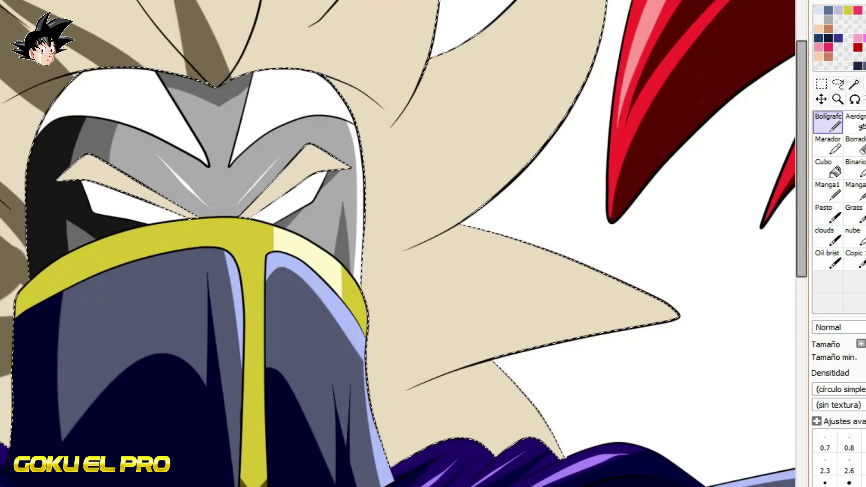
{"action": "left_click_drag", "start_coordinate": [104, 1], "coordinate": [147, 40]}
{"action": "left_click_drag", "start_coordinate": [271, 1], "coordinate": [225, 82]}
{"action": "mouse_move", "coordinate": [397, 1]}
{"action": "left_mouse_down"}
{"action": "mouse_move", "coordinate": [275, 73]}
{"action": "mouse_move", "coordinate": [384, 128]}
{"action": "left_mouse_up"}
{"action": "mouse_move", "coordinate": [366, 191]}
{"action": "left_mouse_down"}
{"action": "mouse_move", "coordinate": [562, 5]}
{"action": "mouse_move", "coordinate": [406, 234]}
{"action": "left_mouse_up"}
{"action": "mouse_move", "coordinate": [365, 275]}
{"action": "left_mouse_down"}
{"action": "mouse_move", "coordinate": [650, 305]}
{"action": "mouse_move", "coordinate": [408, 359]}
{"action": "left_mouse_up"}
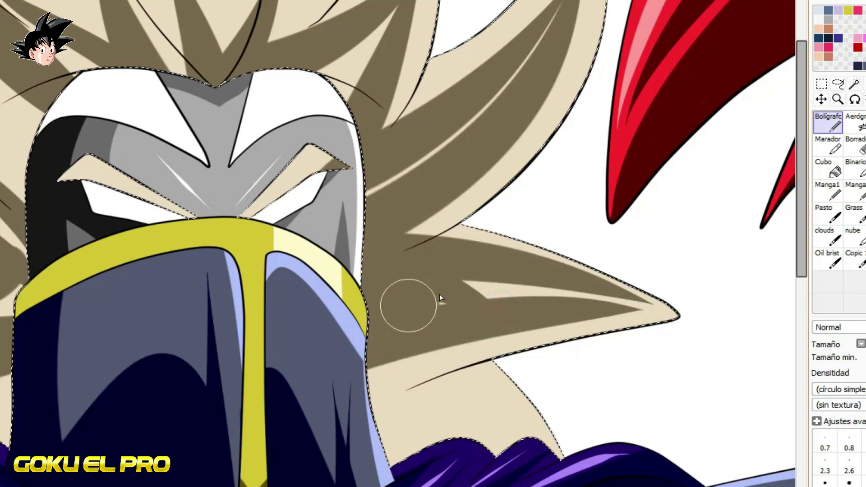
{"action": "left_click_drag", "start_coordinate": [552, 444], "coordinate": [408, 358]}
Step: Fill the remaining inner hair areas around the face with olive-brown and darken the hair roots and both eyebrows
{"action": "left_click", "coordinate": [828, 167]}
{"action": "left_click", "coordinate": [446, 420]}
{"action": "left_click", "coordinate": [354, 71]}
{"action": "scroll", "coordinate": [354, 71], "scroll_direction": "left", "scroll_amount": 5}
{"action": "left_click", "coordinate": [252, 213]}
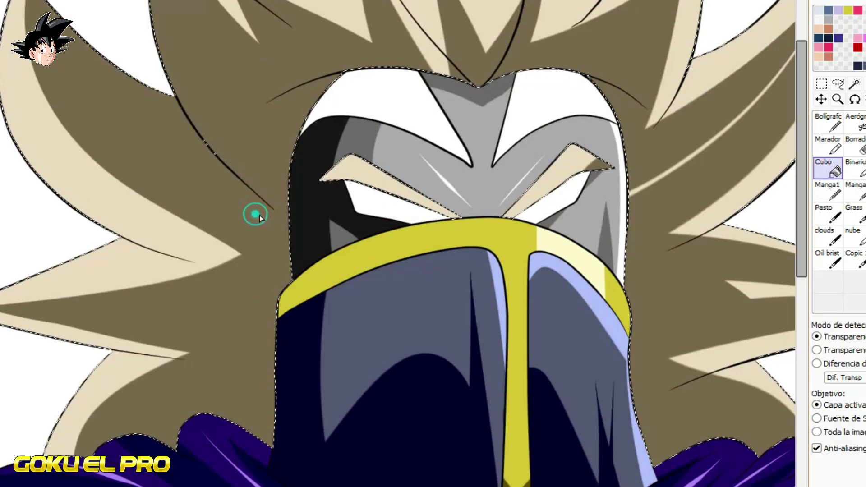
{"action": "key", "text": "n"}
{"action": "key", "text": "ctrl+z"}
{"action": "mouse_move", "coordinate": [267, 199]}
{"action": "left_mouse_down"}
{"action": "mouse_move", "coordinate": [186, 38]}
{"action": "mouse_move", "coordinate": [252, 121]}
{"action": "mouse_move", "coordinate": [280, 121]}
{"action": "left_mouse_up"}
{"action": "left_click_drag", "start_coordinate": [408, 11], "coordinate": [446, 72]}
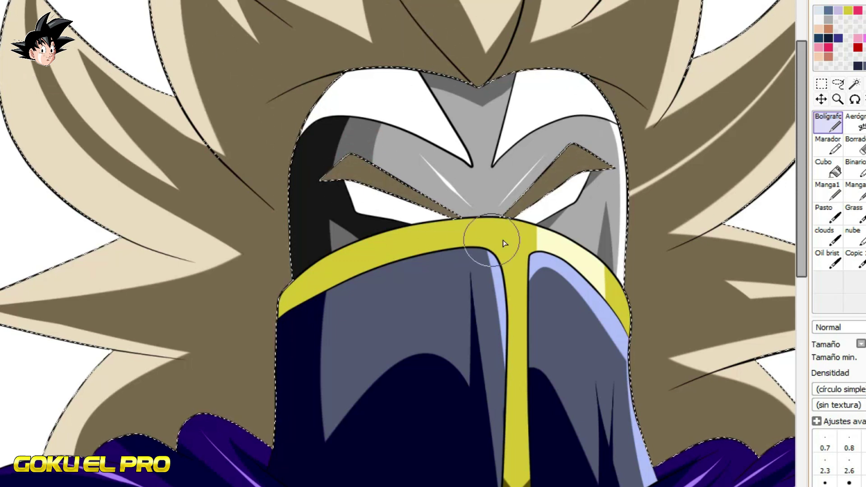
Step: Paint dark brown deeper shadows on the hair spikes left of and above the masked character's face
{"action": "scroll", "coordinate": [503, 240], "scroll_direction": "right", "scroll_amount": 5}
{"action": "left_click_drag", "start_coordinate": [634, 329], "coordinate": [289, 431]}
{"action": "key", "text": "ctrl+z"}
{"action": "left_click_drag", "start_coordinate": [596, 334], "coordinate": [391, 437]}
{"action": "mouse_move", "coordinate": [115, 3]}
{"action": "left_mouse_down"}
{"action": "mouse_move", "coordinate": [164, 32]}
{"action": "mouse_move", "coordinate": [198, 85]}
{"action": "left_mouse_up"}
{"action": "scroll", "coordinate": [203, 474], "scroll_direction": "left", "scroll_amount": 6}
{"action": "left_click_drag", "start_coordinate": [161, 429], "coordinate": [294, 379]}
{"action": "left_click_drag", "start_coordinate": [106, 311], "coordinate": [316, 336]}
{"action": "left_click_drag", "start_coordinate": [239, 415], "coordinate": [316, 386]}
{"action": "left_click_drag", "start_coordinate": [212, 313], "coordinate": [331, 284]}
{"action": "mouse_move", "coordinate": [190, 182]}
{"action": "left_mouse_down"}
{"action": "mouse_move", "coordinate": [248, 27]}
{"action": "mouse_move", "coordinate": [294, 123]}
{"action": "mouse_move", "coordinate": [386, 74]}
{"action": "left_mouse_up"}
{"action": "left_click_drag", "start_coordinate": [559, 73], "coordinate": [641, 39]}
{"action": "left_click_drag", "start_coordinate": [618, 77], "coordinate": [693, 14]}
Step: Paint dark brown deeper shadows on the hair spikes right of the masked character's face
{"action": "scroll", "coordinate": [658, 31], "scroll_direction": "right", "scroll_amount": 6}
{"action": "left_click_drag", "start_coordinate": [367, 194], "coordinate": [480, 83]}
{"action": "left_click_drag", "start_coordinate": [473, 154], "coordinate": [513, 118]}
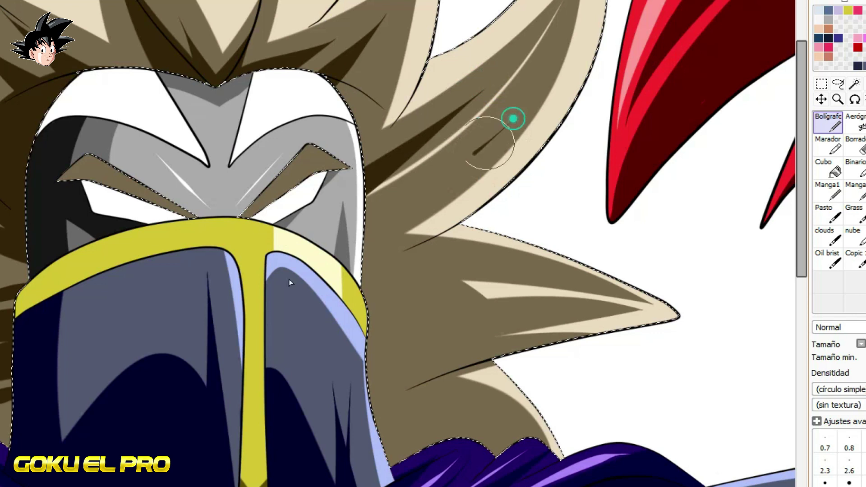
{"action": "left_click_drag", "start_coordinate": [370, 253], "coordinate": [473, 301]}
{"action": "left_click_drag", "start_coordinate": [374, 338], "coordinate": [528, 322]}
{"action": "left_click_drag", "start_coordinate": [389, 446], "coordinate": [519, 410]}
{"action": "left_click_drag", "start_coordinate": [430, 376], "coordinate": [374, 402]}
{"action": "scroll", "coordinate": [376, 204], "scroll_direction": "down", "scroll_amount": 4}
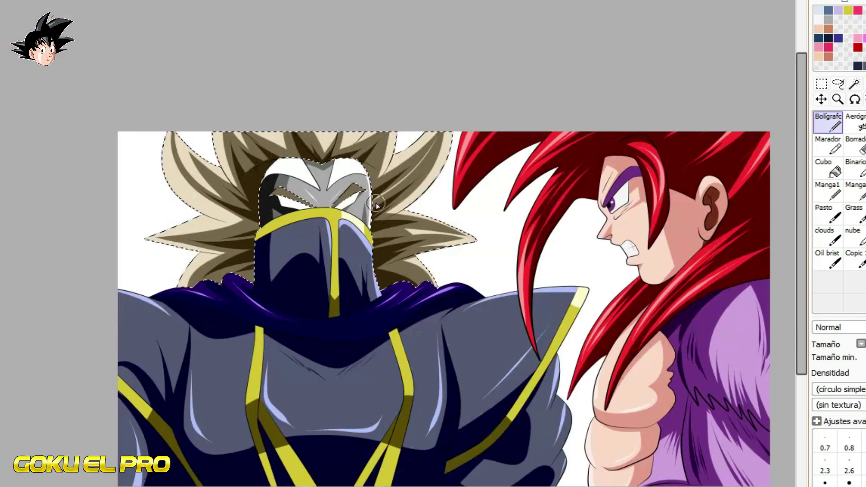
Step: Undo the last two strokes and draw thin near-black strands in the hair just right of the face
{"action": "scroll", "coordinate": [248, 185], "scroll_direction": "up", "scroll_amount": 2}
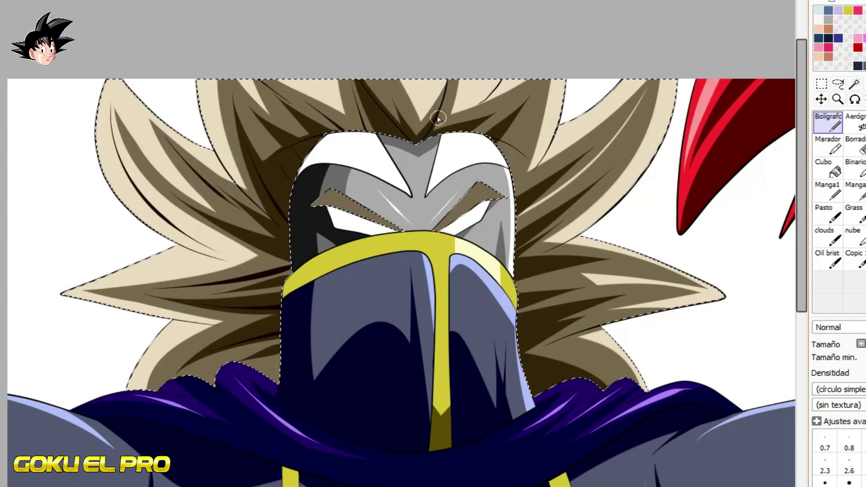
{"action": "key", "text": "ctrl+z"}
{"action": "key", "text": "ctrl+z"}
{"action": "left_click_drag", "start_coordinate": [577, 278], "coordinate": [516, 296]}
{"action": "left_click_drag", "start_coordinate": [553, 328], "coordinate": [519, 343]}
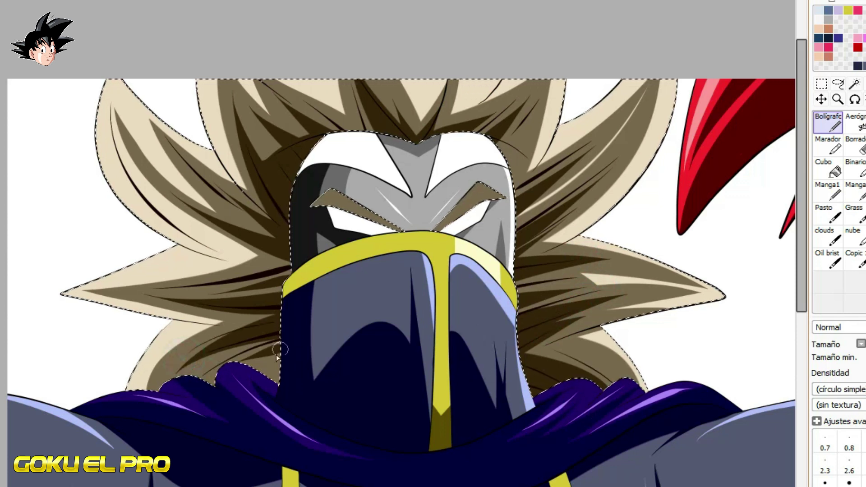
Step: Add thin reddish-black strand lines to the left, upper and right hair spikes around the face
{"action": "left_click_drag", "start_coordinate": [106, 280], "coordinate": [177, 264]}
{"action": "left_click_drag", "start_coordinate": [122, 91], "coordinate": [199, 193]}
{"action": "left_click_drag", "start_coordinate": [340, 102], "coordinate": [261, 54]}
{"action": "left_click_drag", "start_coordinate": [342, 106], "coordinate": [295, 81]}
{"action": "left_click_drag", "start_coordinate": [425, 104], "coordinate": [420, 80]}
{"action": "mouse_move", "coordinate": [431, 107]}
{"action": "left_mouse_down"}
{"action": "mouse_move", "coordinate": [441, 81]}
{"action": "mouse_move", "coordinate": [490, 80]}
{"action": "left_mouse_up"}
{"action": "left_click_drag", "start_coordinate": [559, 277], "coordinate": [668, 279]}
{"action": "left_click_drag", "start_coordinate": [575, 341], "coordinate": [617, 368]}
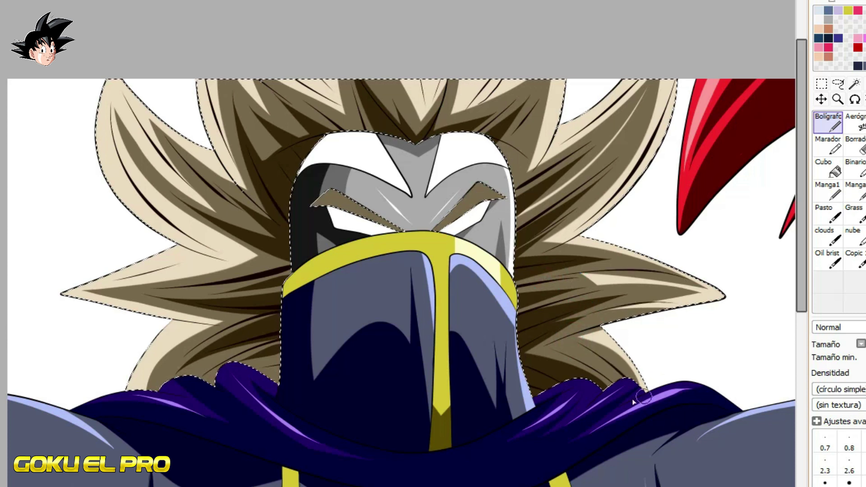
Step: Paint over the small unfilled gaps where the hair outline meets the forehead and face
{"action": "scroll", "coordinate": [359, 277], "scroll_direction": "up", "scroll_amount": 5}
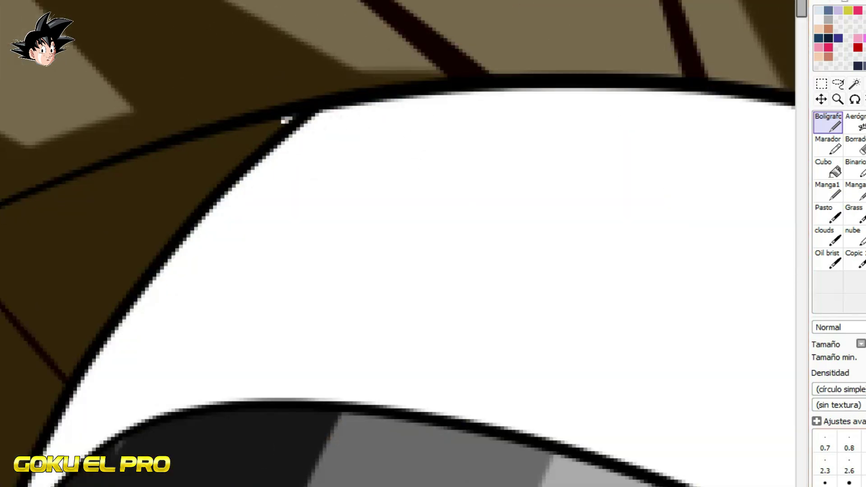
{"action": "scroll", "coordinate": [339, 107], "scroll_direction": "up", "scroll_amount": 1}
{"action": "left_click_drag", "start_coordinate": [275, 119], "coordinate": [253, 131]}
{"action": "scroll", "coordinate": [276, 99], "scroll_direction": "down", "scroll_amount": 3}
{"action": "scroll", "coordinate": [392, 250], "scroll_direction": "up", "scroll_amount": 3}
{"action": "left_click_drag", "start_coordinate": [212, 230], "coordinate": [275, 280]}
{"action": "left_click_drag", "start_coordinate": [541, 271], "coordinate": [615, 203]}
{"action": "scroll", "coordinate": [527, 137], "scroll_direction": "down", "scroll_amount": 2}
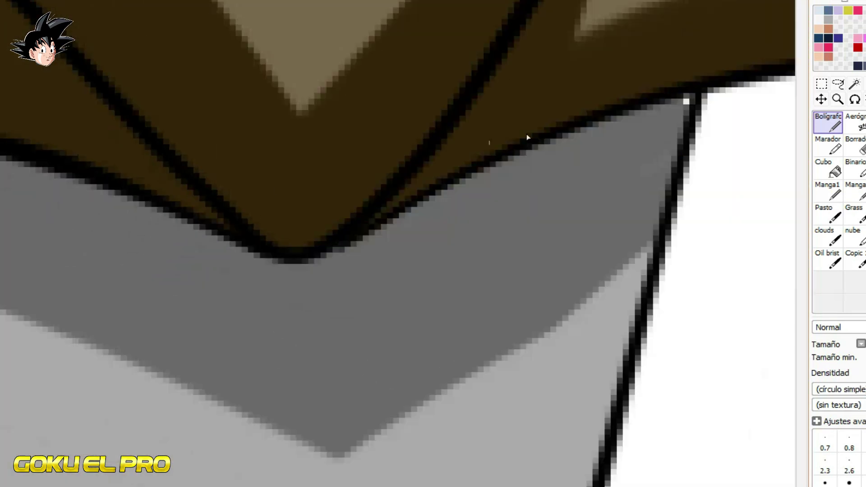
{"action": "scroll", "coordinate": [456, 139], "scroll_direction": "down", "scroll_amount": 3}
{"action": "scroll", "coordinate": [450, 120], "scroll_direction": "up", "scroll_amount": 3}
{"action": "scroll", "coordinate": [421, 121], "scroll_direction": "down", "scroll_amount": 4}
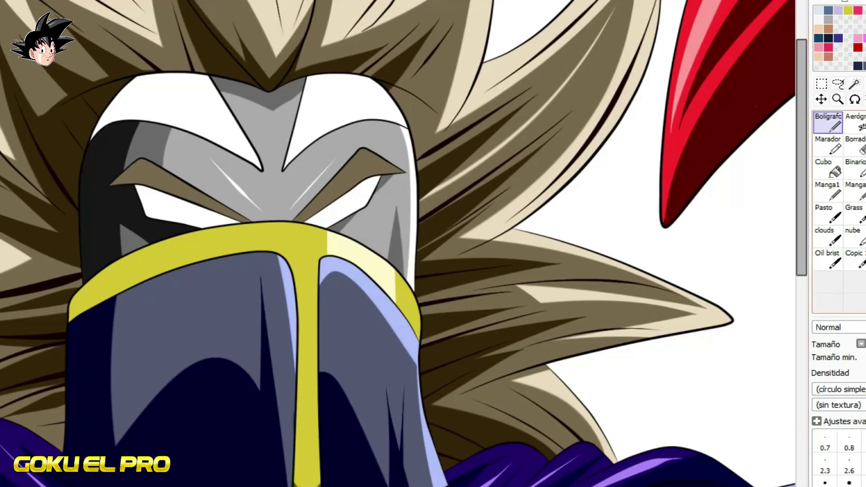
Step: Select the masked character's two white forehead markings and both white eye areas with the Magic Wand
{"action": "key", "text": "w"}
{"action": "scroll", "coordinate": [233, 156], "scroll_direction": "up", "scroll_amount": 2}
{"action": "left_click", "coordinate": [207, 90]}
{"action": "left_click", "coordinate": [391, 116]}
{"action": "left_click", "coordinate": [185, 266]}
{"action": "left_click", "coordinate": [416, 251]}
Step: Extend the selection into the narrow tips of the forehead markings and eyes with the selection pen
{"action": "scroll", "coordinate": [297, 173], "scroll_direction": "up", "scroll_amount": 5}
{"action": "key", "text": "s"}
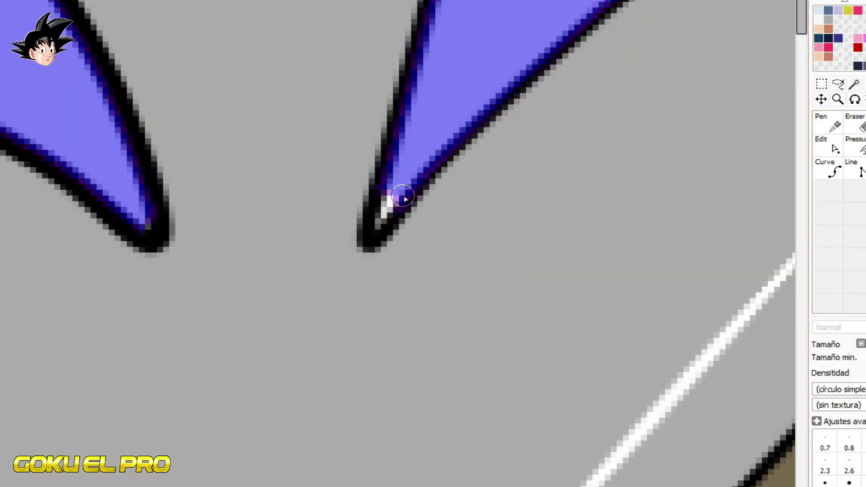
{"action": "left_click_drag", "start_coordinate": [403, 195], "coordinate": [375, 229]}
{"action": "scroll", "coordinate": [447, 155], "scroll_direction": "down", "scroll_amount": 5}
{"action": "scroll", "coordinate": [233, 105], "scroll_direction": "up", "scroll_amount": 5}
{"action": "left_click_drag", "start_coordinate": [165, 139], "coordinate": [118, 237]}
{"action": "scroll", "coordinate": [118, 237], "scroll_direction": "down", "scroll_amount": 5}
{"action": "scroll", "coordinate": [239, 165], "scroll_direction": "up", "scroll_amount": 5}
{"action": "left_click", "coordinate": [616, 328]}
{"action": "scroll", "coordinate": [59, 185], "scroll_direction": "down", "scroll_amount": 3}
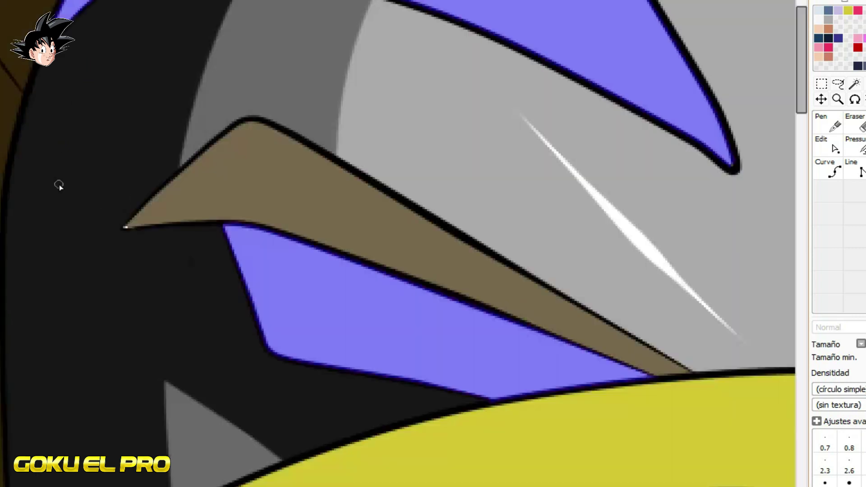
{"action": "scroll", "coordinate": [59, 185], "scroll_direction": "down", "scroll_amount": 5}
Step: Fill both forehead markings and both eyes of the masked character with dark red
{"action": "left_click", "coordinate": [828, 168]}
{"action": "left_click", "coordinate": [203, 161]}
{"action": "left_click", "coordinate": [390, 75]}
{"action": "left_click", "coordinate": [347, 160]}
{"action": "left_click", "coordinate": [230, 87]}
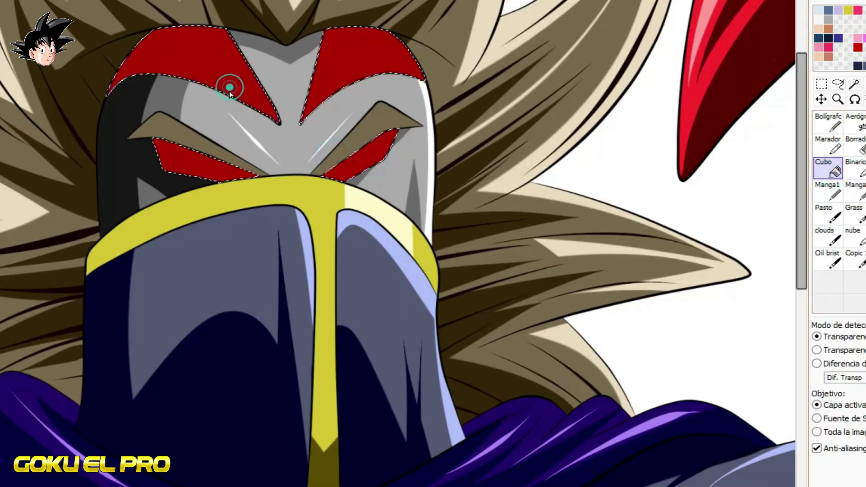
Step: Paint near-black irises with round red pupils in both of the masked character's eyes
{"action": "scroll", "coordinate": [231, 113], "scroll_direction": "down", "scroll_amount": 5}
{"action": "scroll", "coordinate": [223, 123], "scroll_direction": "up", "scroll_amount": 8}
{"action": "left_click", "coordinate": [831, 124]}
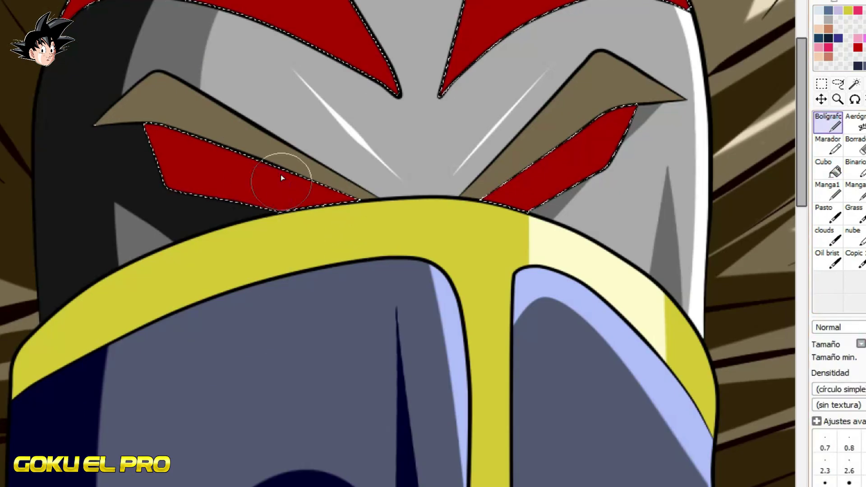
{"action": "left_click", "coordinate": [548, 180]}
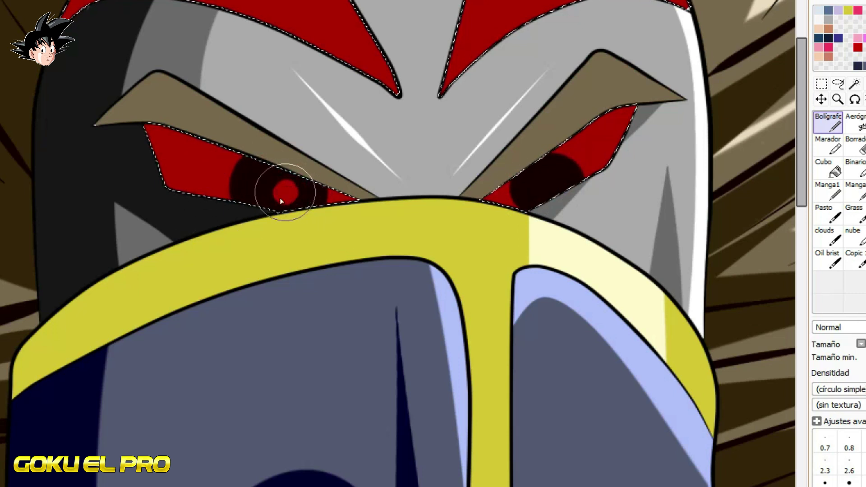
Step: Add a dark red shadow to the left forehead marking and tapered pink highlights to both markings, and deselect
{"action": "scroll", "coordinate": [331, 164], "scroll_direction": "down", "scroll_amount": 2}
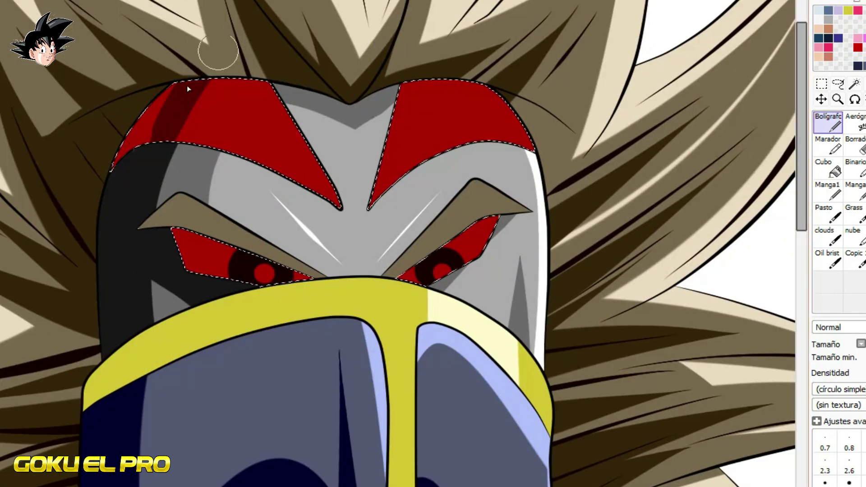
{"action": "key", "text": "alt"}
{"action": "left_click_drag", "start_coordinate": [203, 108], "coordinate": [339, 206]}
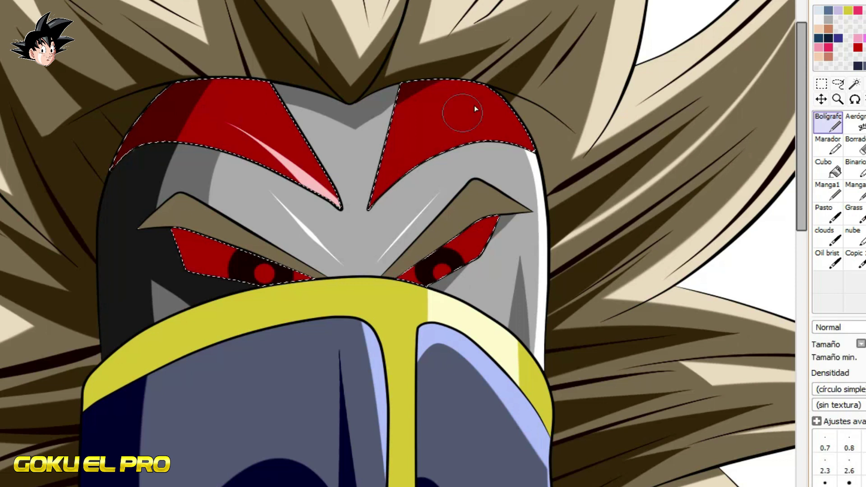
{"action": "left_click_drag", "start_coordinate": [474, 109], "coordinate": [371, 206]}
{"action": "scroll", "coordinate": [370, 181], "scroll_direction": "down", "scroll_amount": 1}
{"action": "key", "text": "ctrl+d"}
Step: Touch up the white gap at the outer tip of the left eyebrow with a 2.6 brush
{"action": "scroll", "coordinate": [175, 233], "scroll_direction": "up", "scroll_amount": 5}
{"action": "scroll", "coordinate": [152, 239], "scroll_direction": "up", "scroll_amount": 1}
{"action": "left_click", "coordinate": [184, 30]}
{"action": "scroll", "coordinate": [411, 170], "scroll_direction": "down", "scroll_amount": 1}
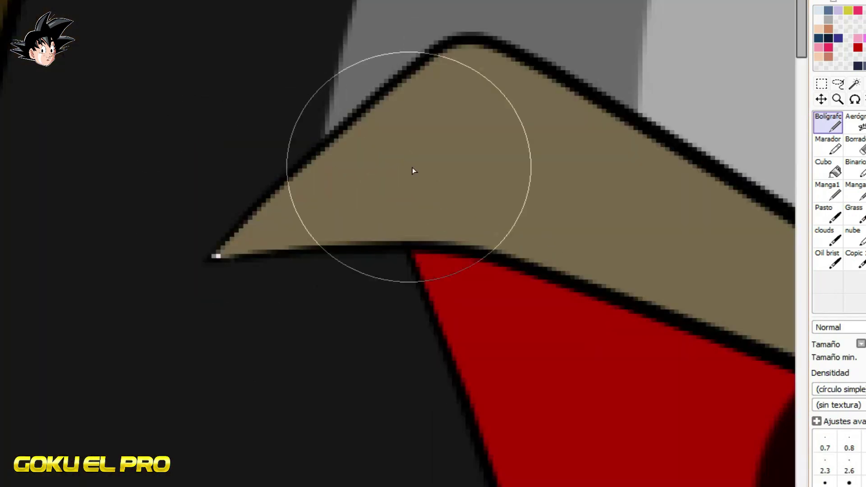
{"action": "scroll", "coordinate": [221, 239], "scroll_direction": "up", "scroll_amount": 2}
{"action": "scroll", "coordinate": [193, 166], "scroll_direction": "down", "scroll_amount": 4}
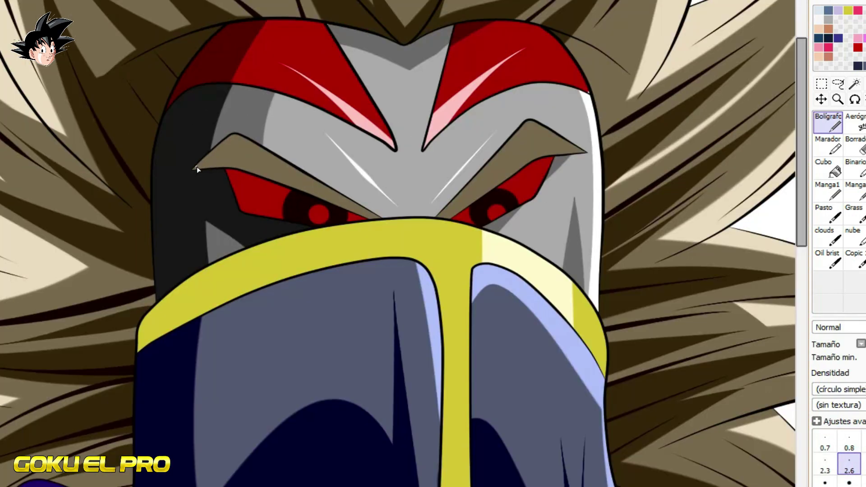
{"action": "scroll", "coordinate": [197, 169], "scroll_direction": "down", "scroll_amount": 3}
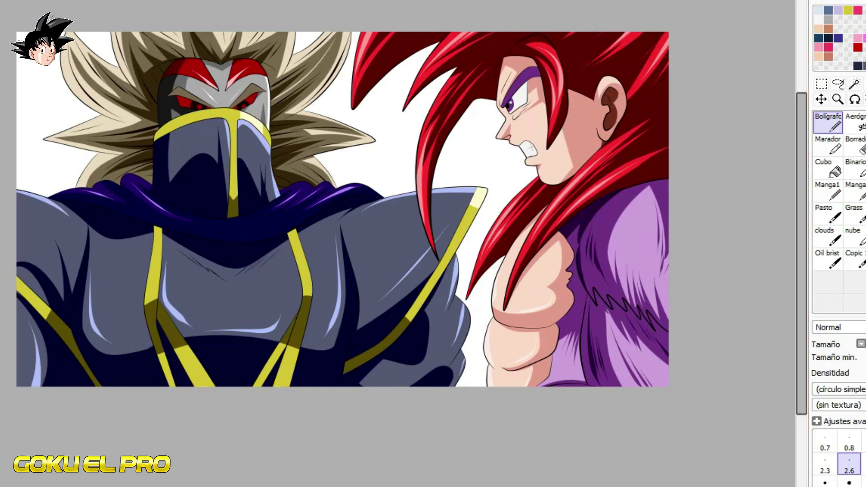